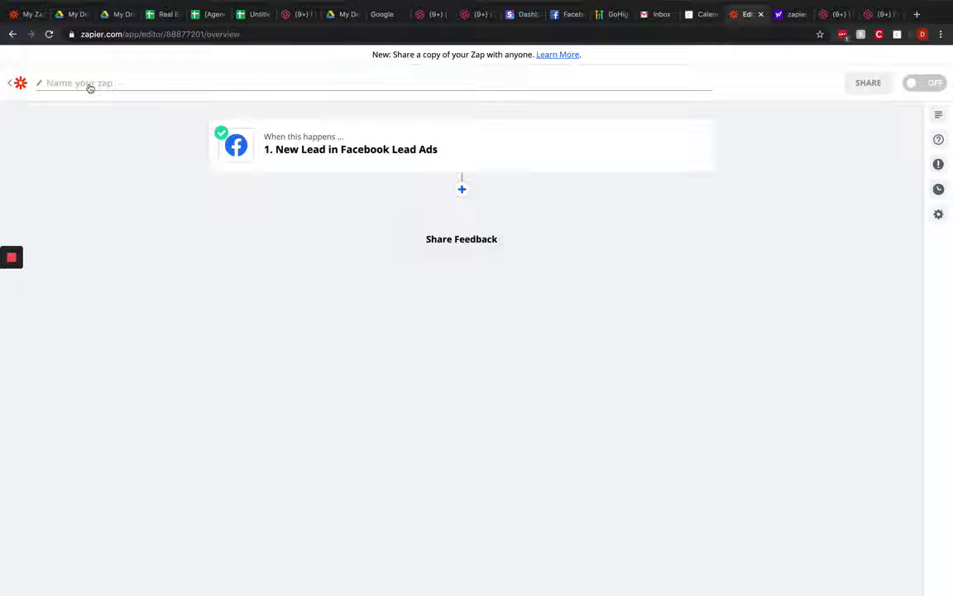
Step: Name the zap 'Incoming Lead' and add a new step after the Facebook trigger
type("Incoming Lead")
left_click(204, 209)
left_click(463, 190)
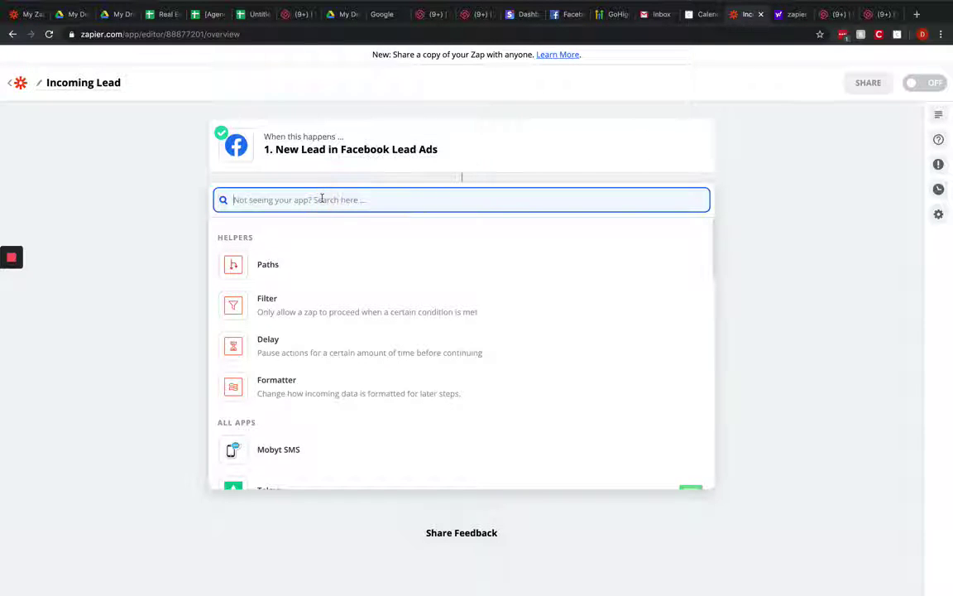
Step: Make step 2 Google Sheets' Create Spreadsheet Row, glancing at the Buyer Leads sheet
type("google")
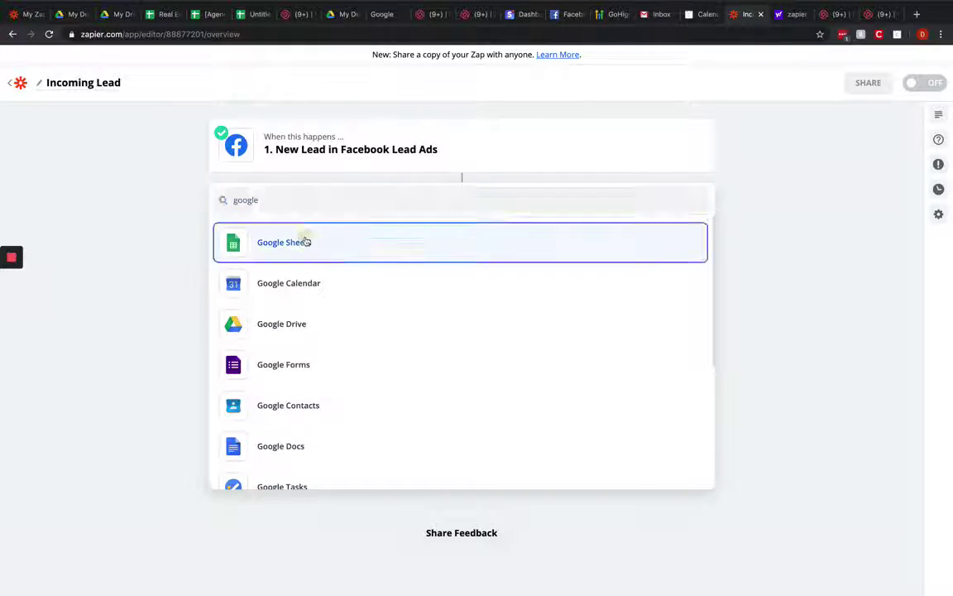
left_click(304, 242)
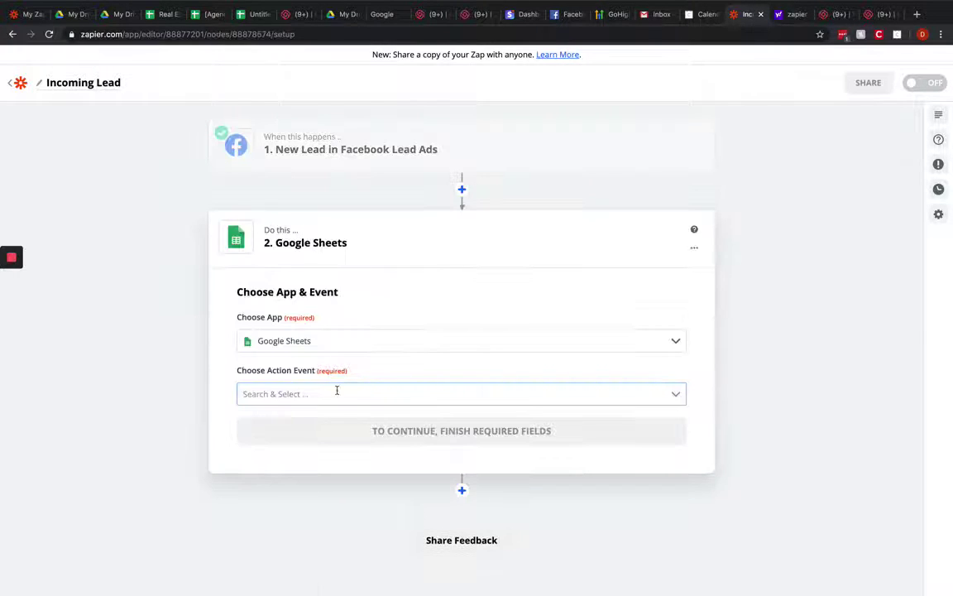
left_click(337, 392)
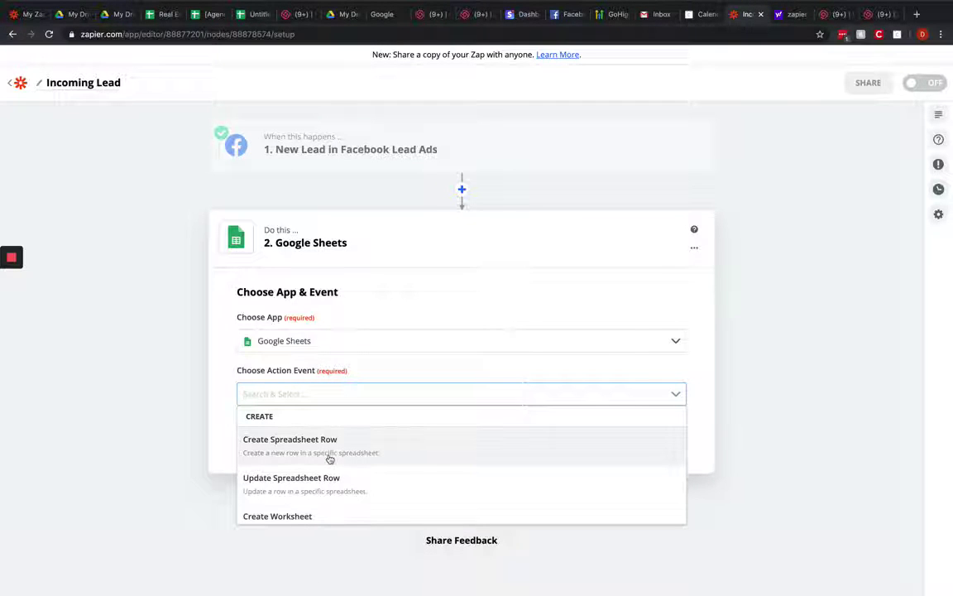
left_click(330, 456)
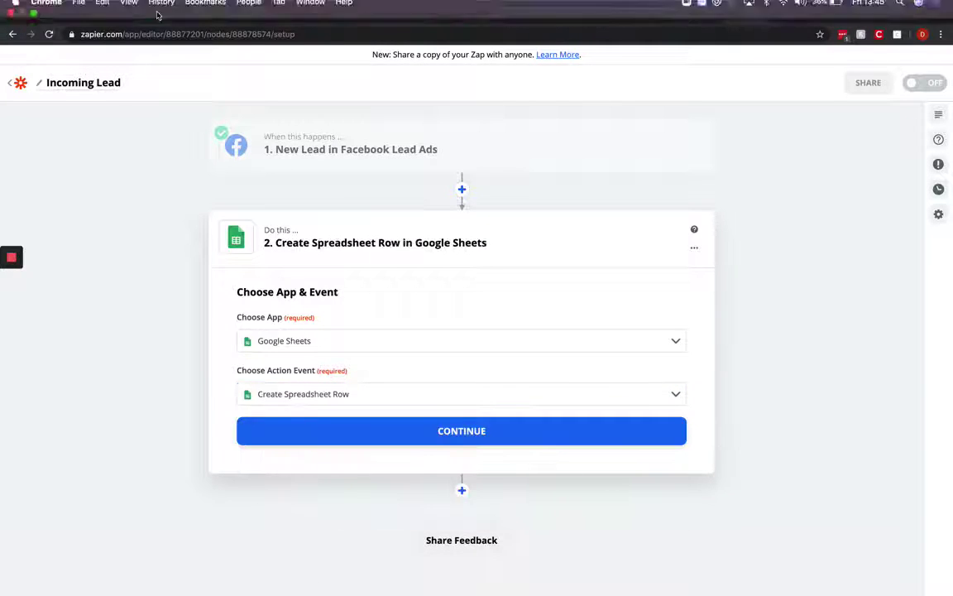
left_click(162, 14)
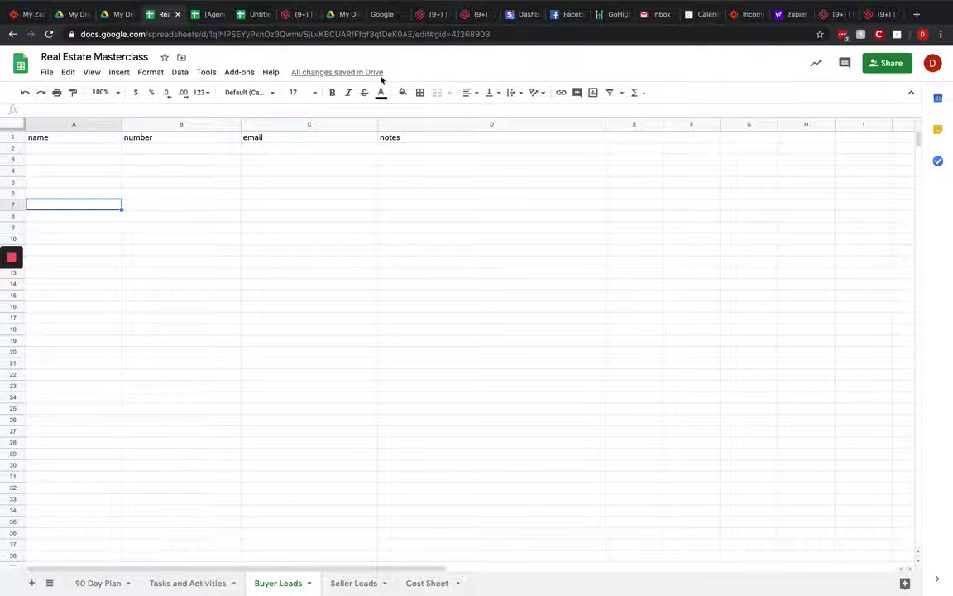
left_click(752, 14)
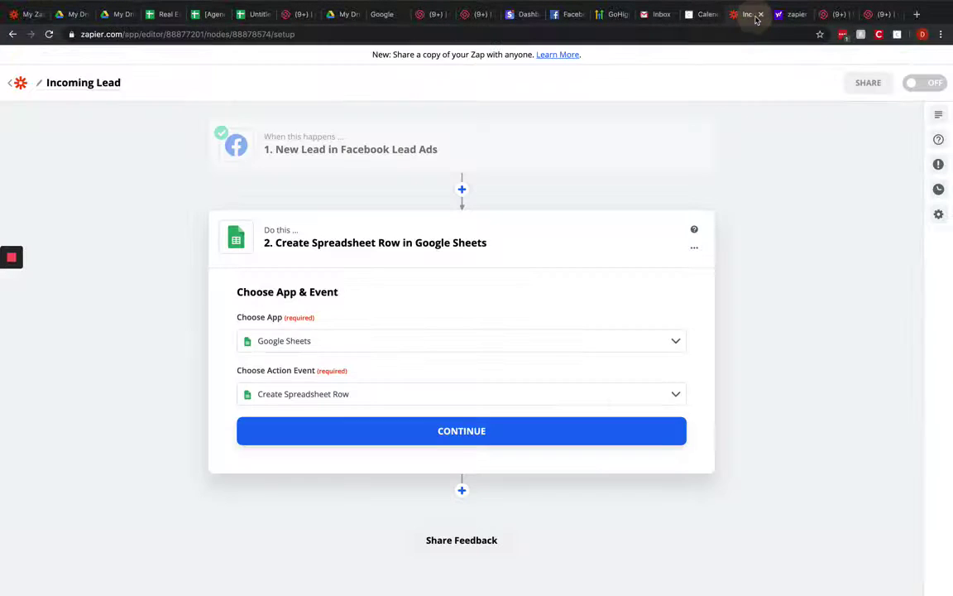
Step: Connect the Google Sheets account for the spreadsheet-row step
left_click(368, 432)
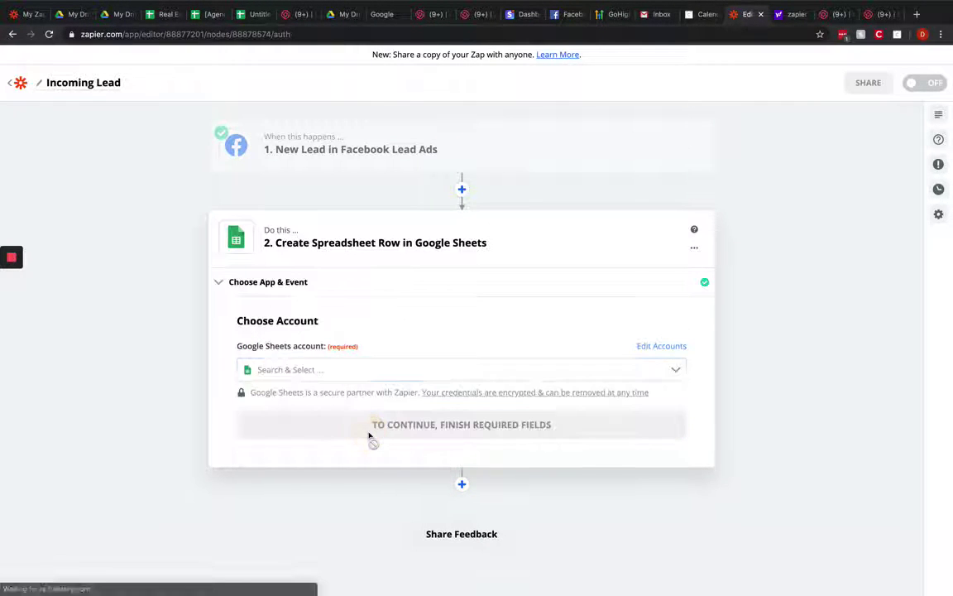
left_click(288, 370)
scroll(301, 455, "down", 3)
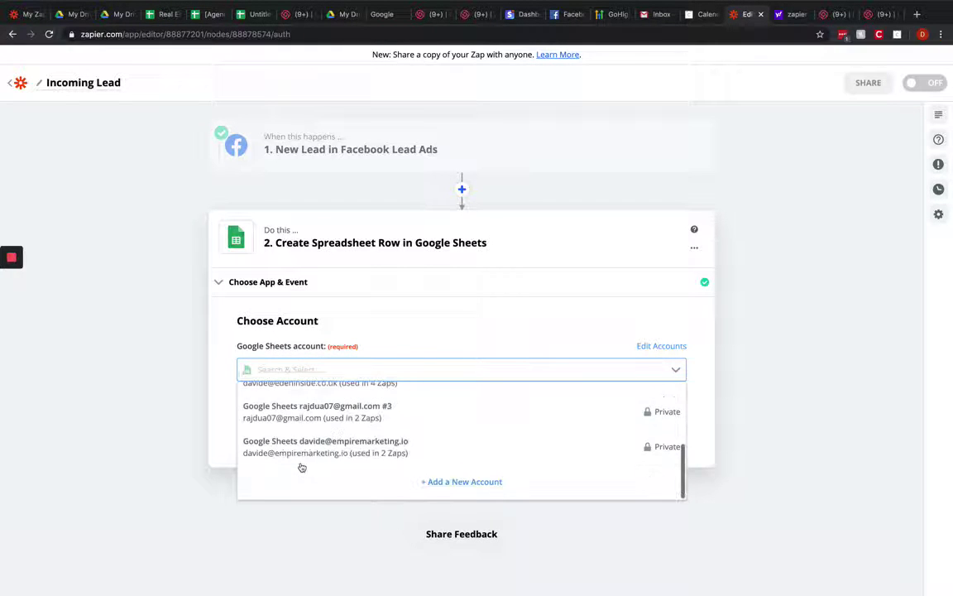
scroll(324, 411, "up", 2)
left_click(319, 418)
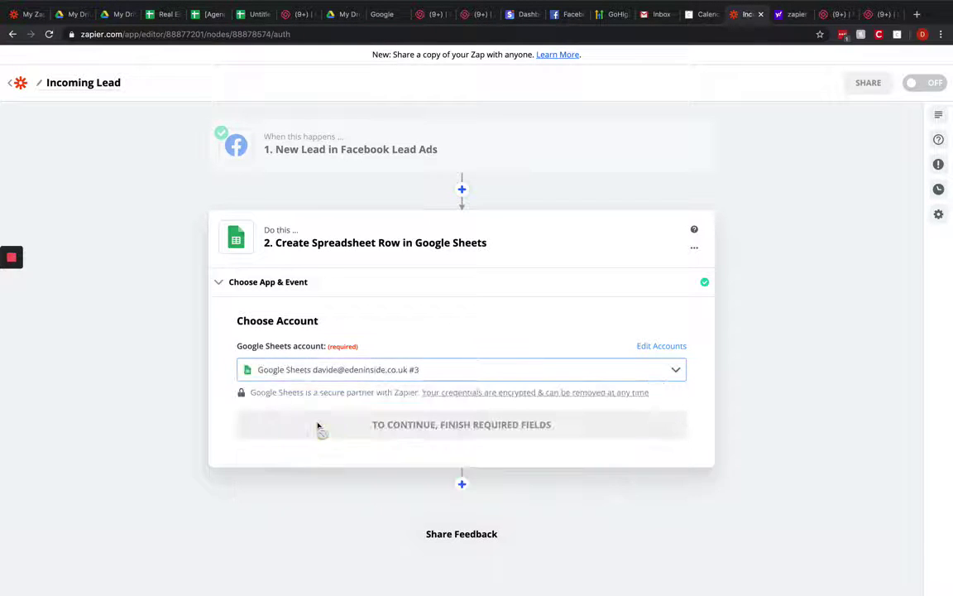
left_click(389, 426)
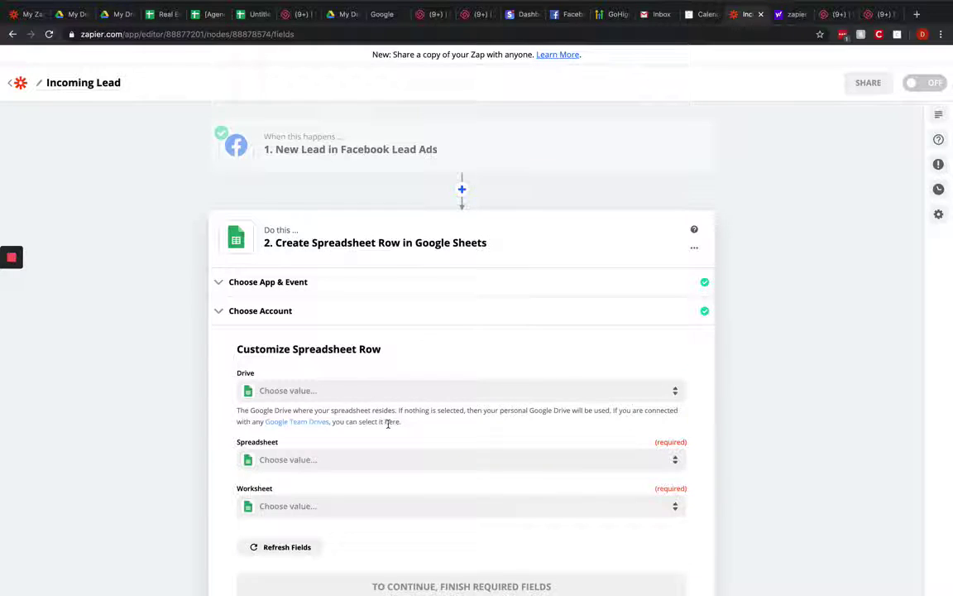
Step: Set Drive and Spreadsheet to Real Estate Masterclass and Worksheet to Buyer Leads
left_click(368, 390)
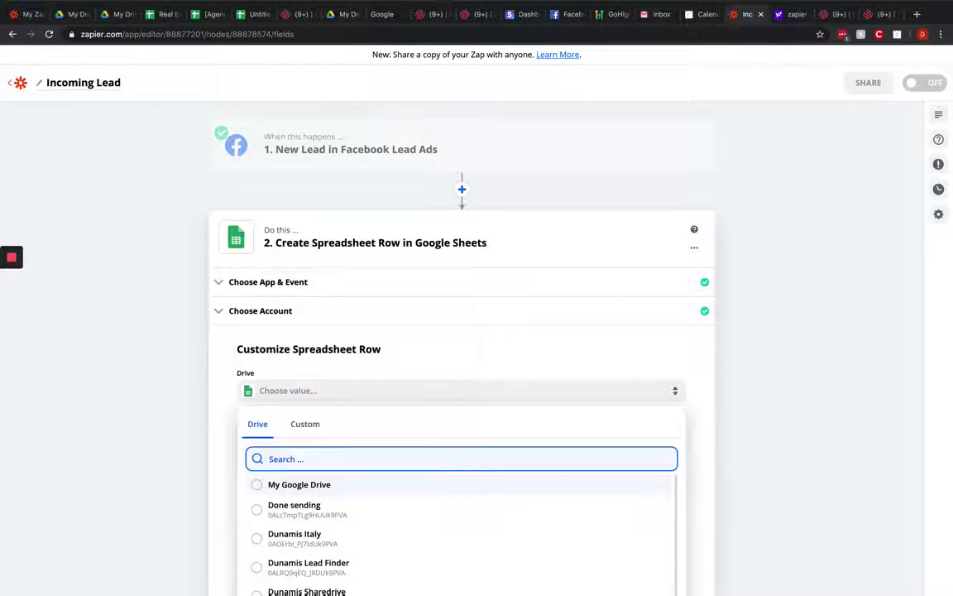
type("reALT")
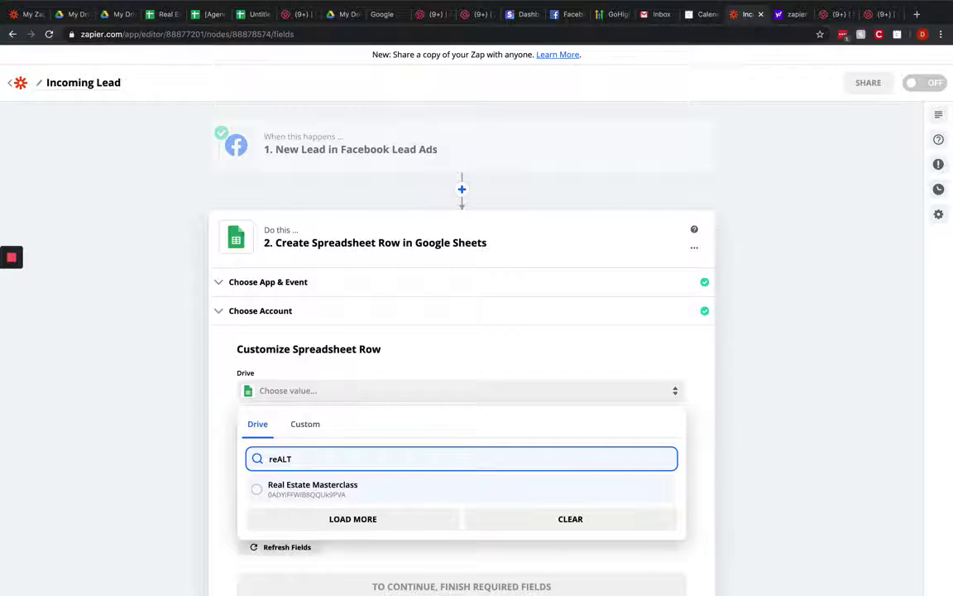
left_click(334, 486)
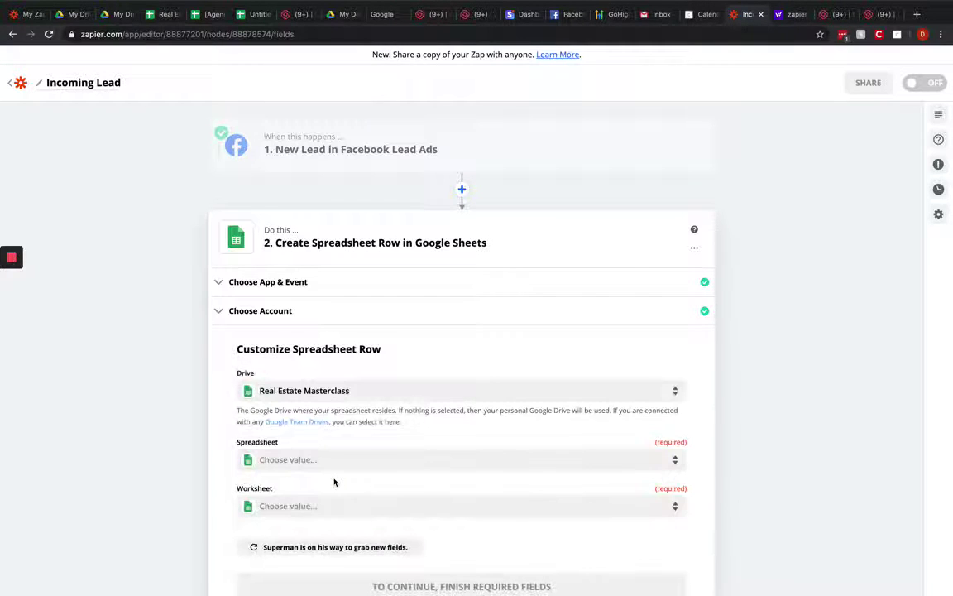
left_click(317, 461)
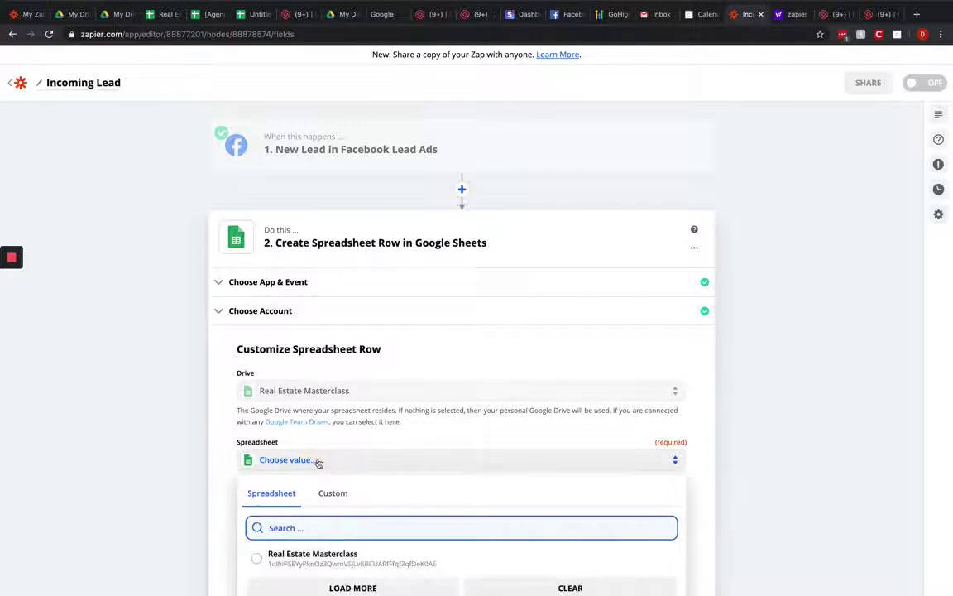
scroll(129, 456, "down", 3)
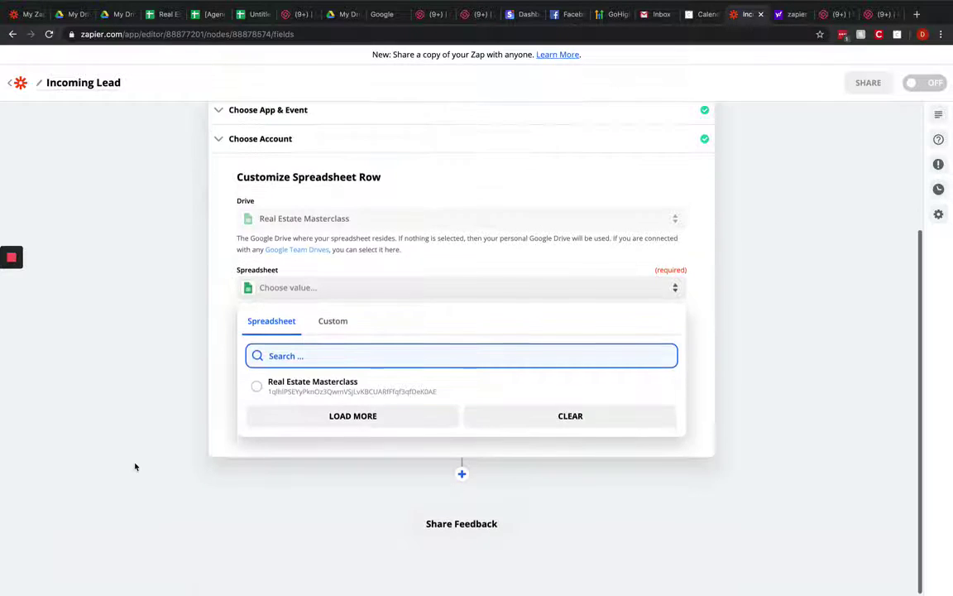
left_click(302, 391)
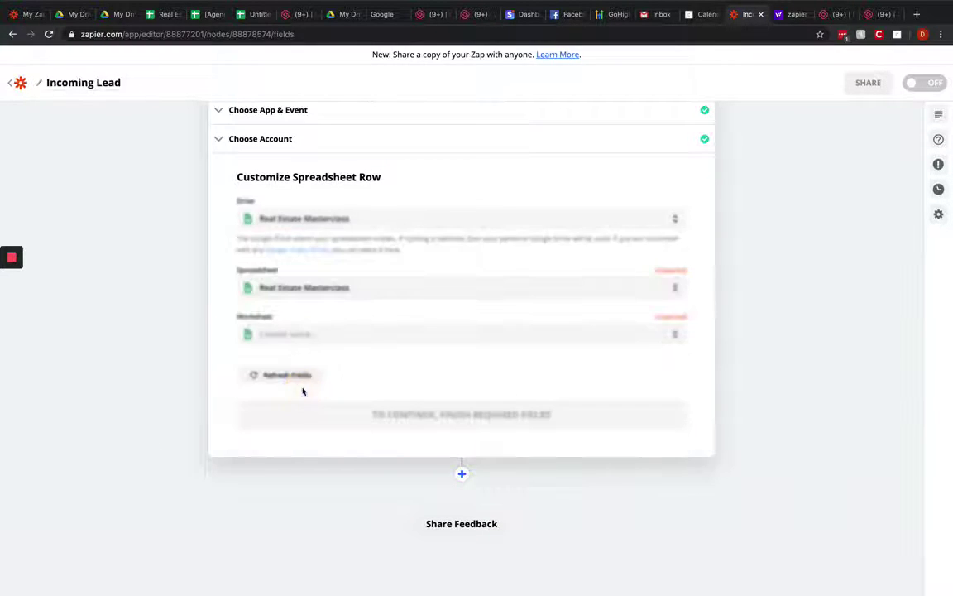
left_click(305, 334)
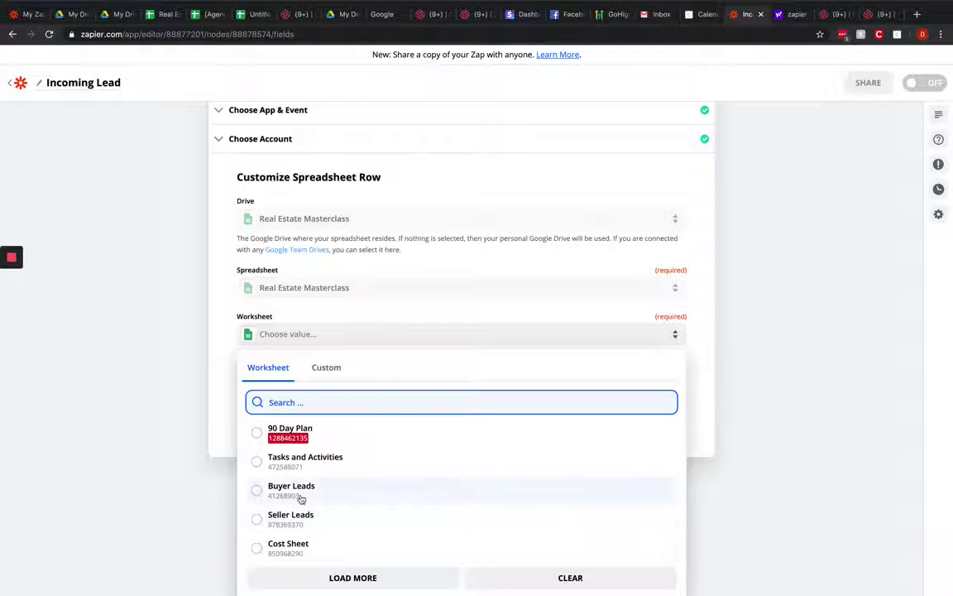
left_click(291, 491)
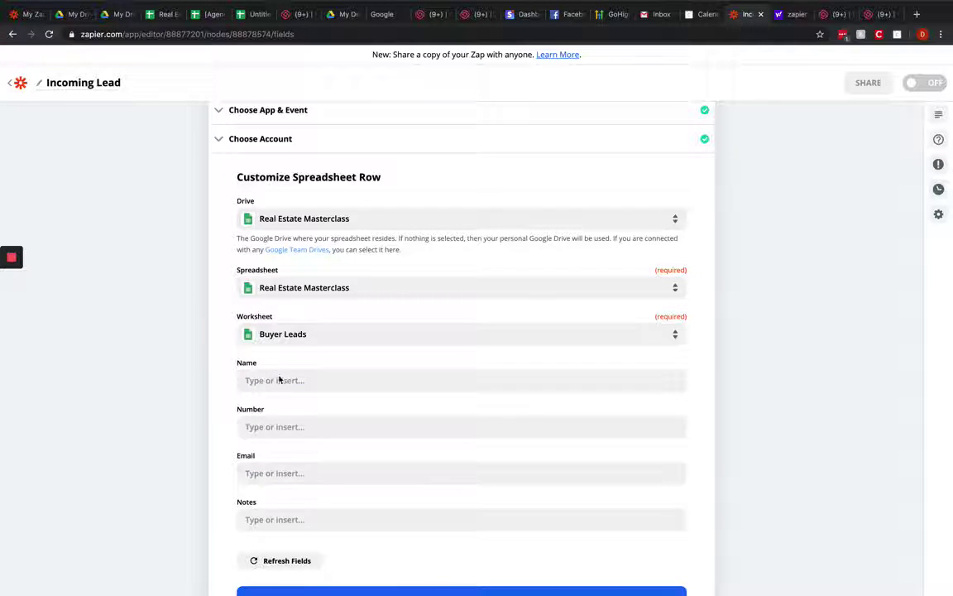
Step: Map the lead's first and last name into the Name column
scroll(334, 219, "up", 2)
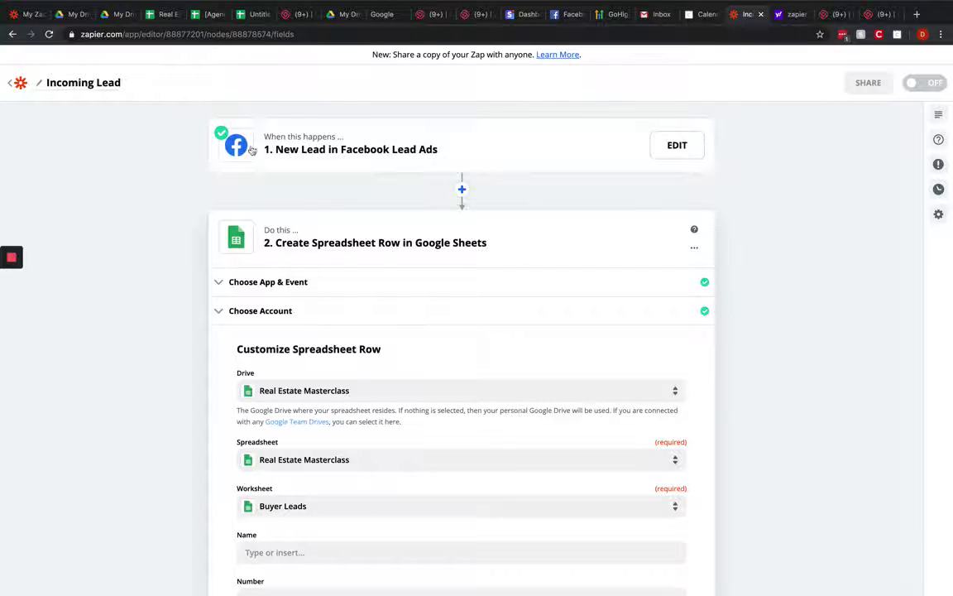
scroll(375, 227, "down", 1)
scroll(375, 232, "down", 4)
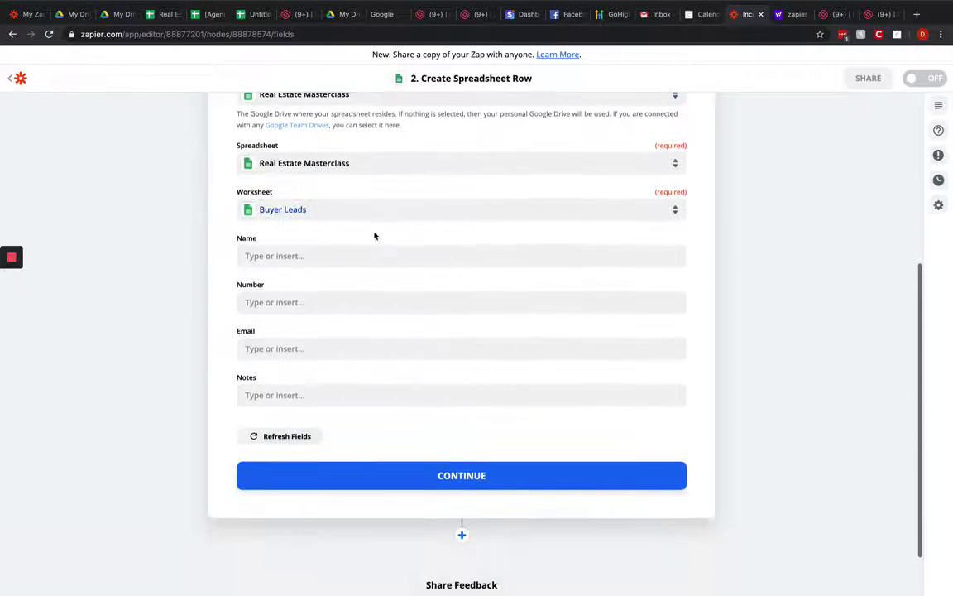
left_click(305, 256)
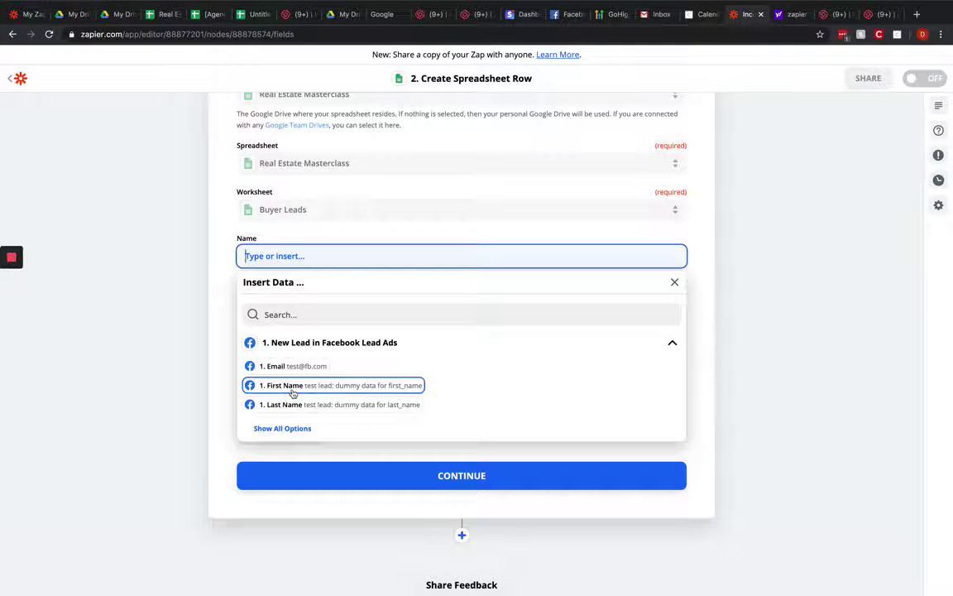
left_click(293, 389)
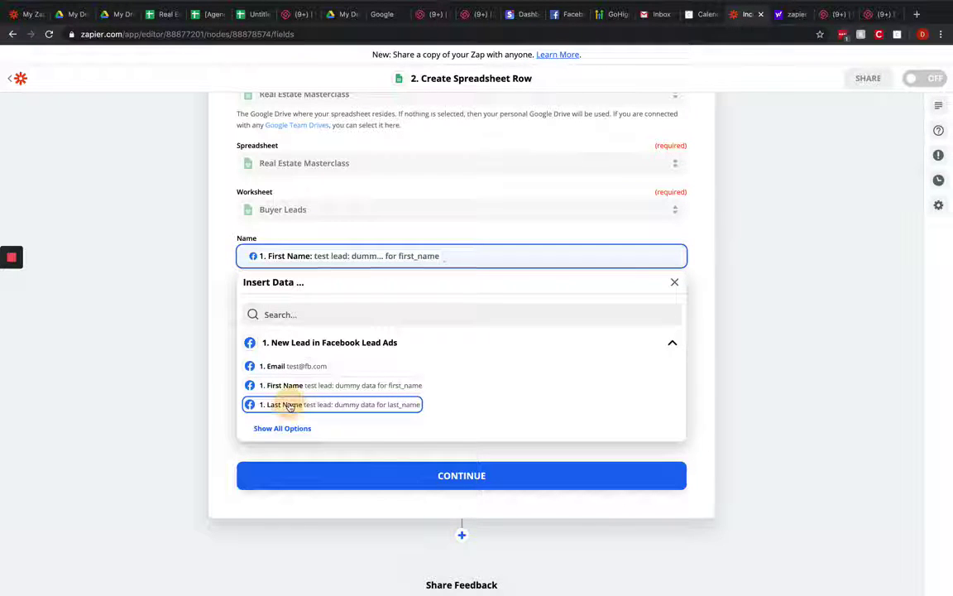
left_click(288, 406)
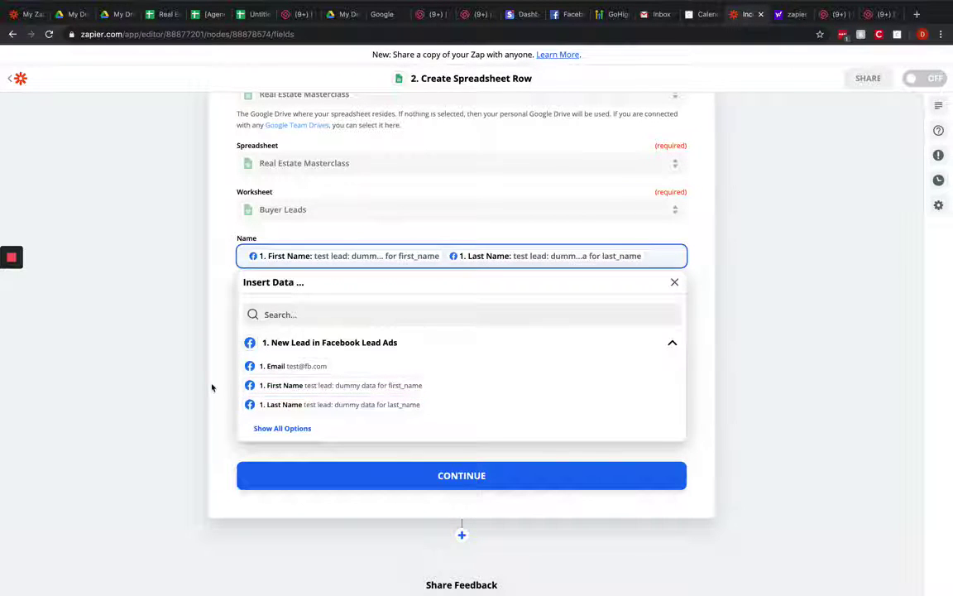
left_click(193, 347)
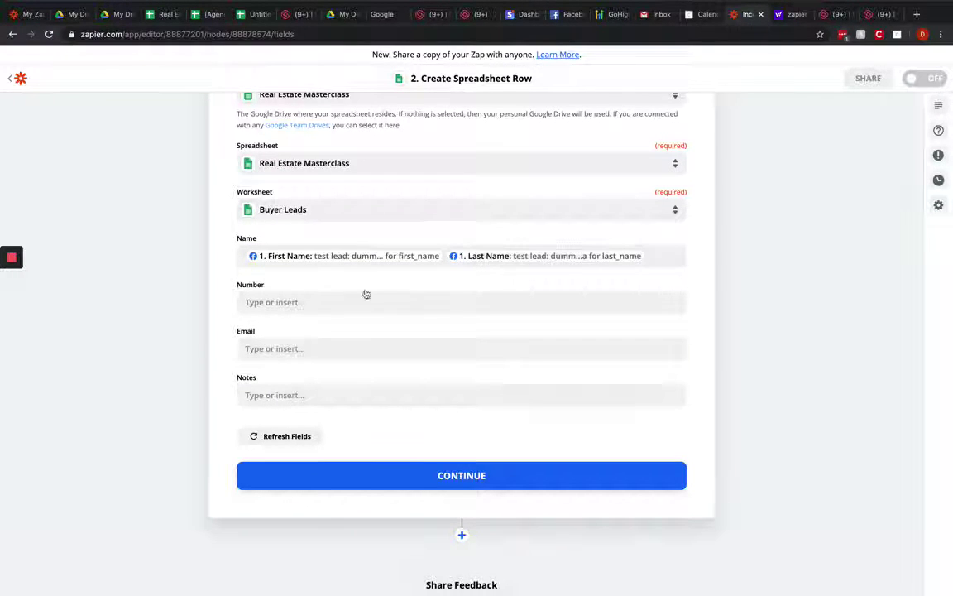
Step: Map the lead's phone number into Number and email into Email
left_click(293, 302)
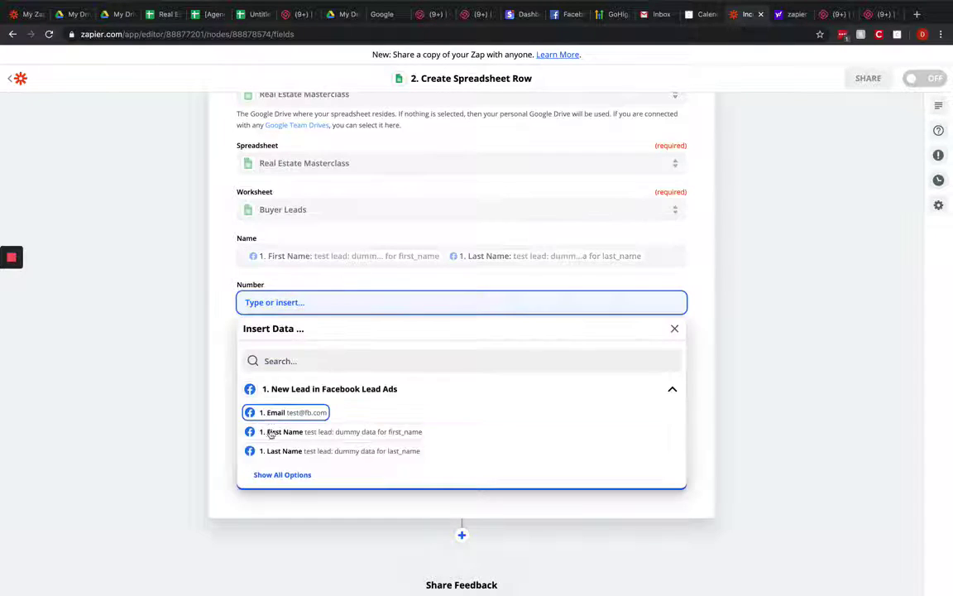
left_click(277, 478)
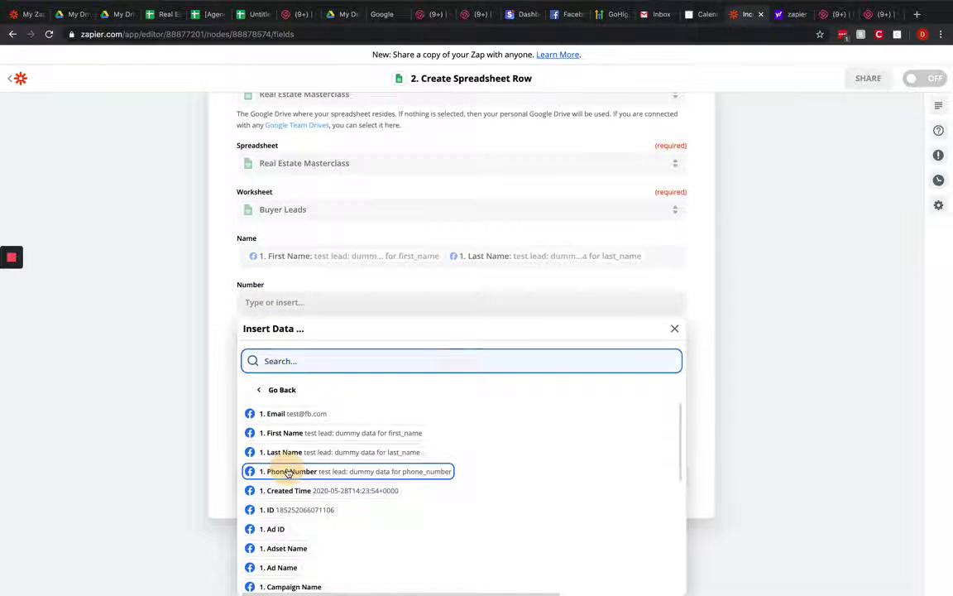
left_click(288, 471)
left_click(190, 295)
left_click(248, 346)
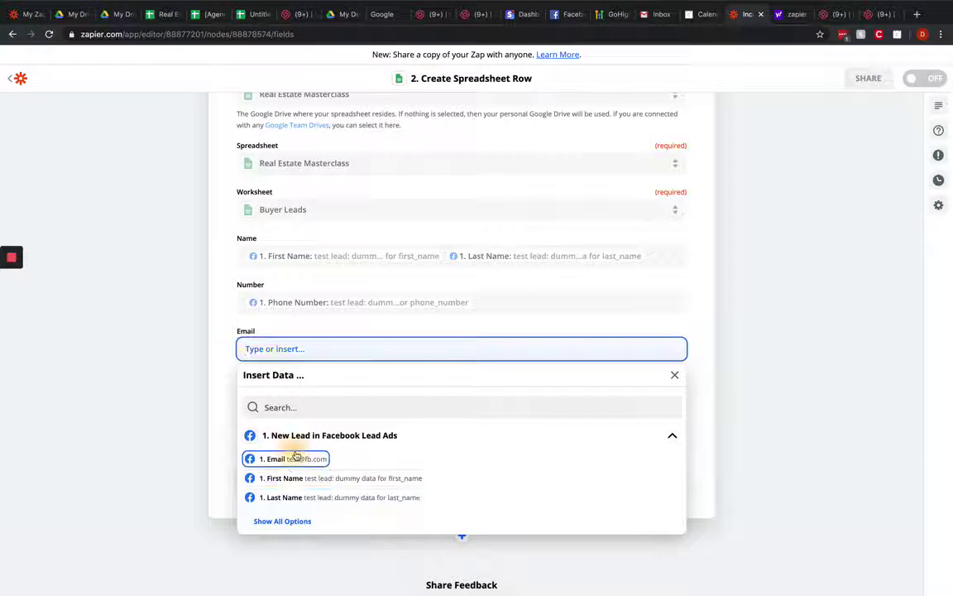
left_click(292, 458)
left_click(201, 374)
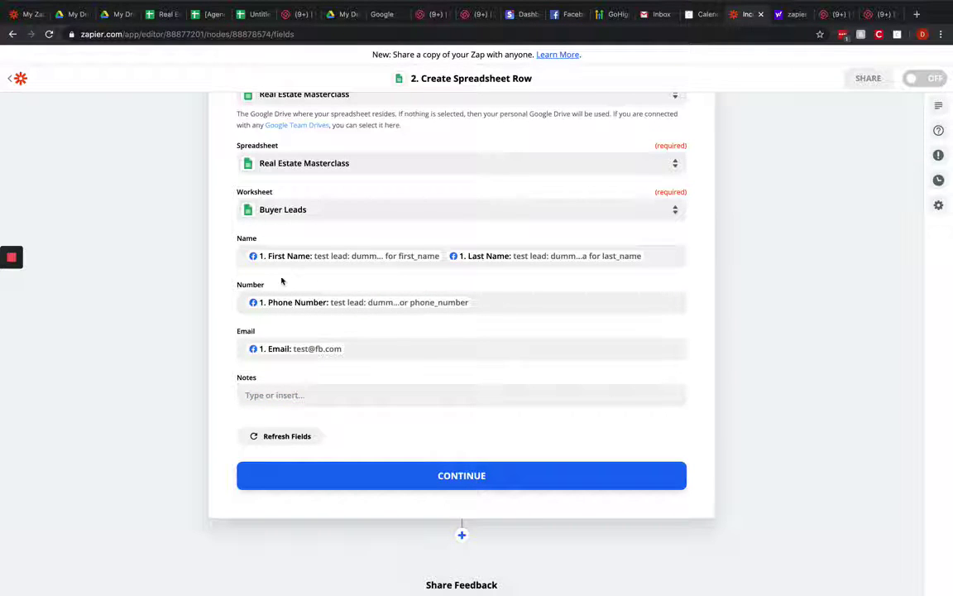
Step: Map the 'Do You Already Have Financing Arranged?' answer into Notes
left_click(281, 396)
scroll(339, 514, "down", 3)
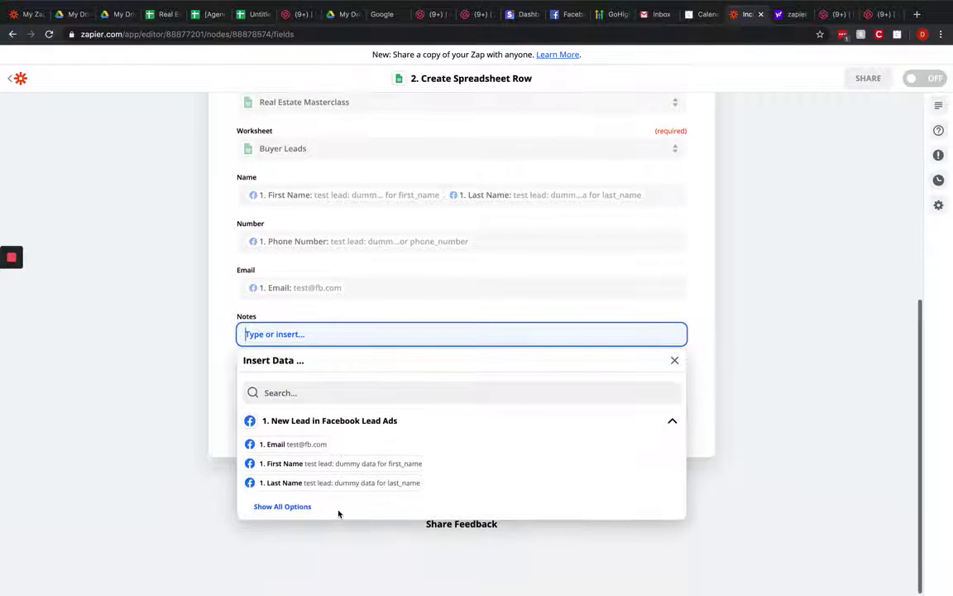
left_click(275, 508)
scroll(276, 508, "down", 5)
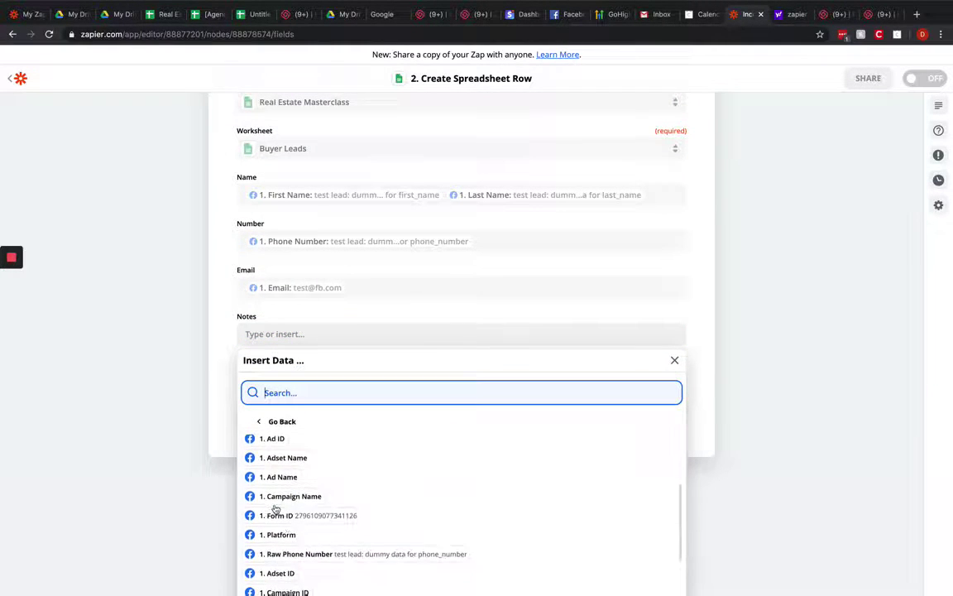
scroll(298, 550, "down", 2)
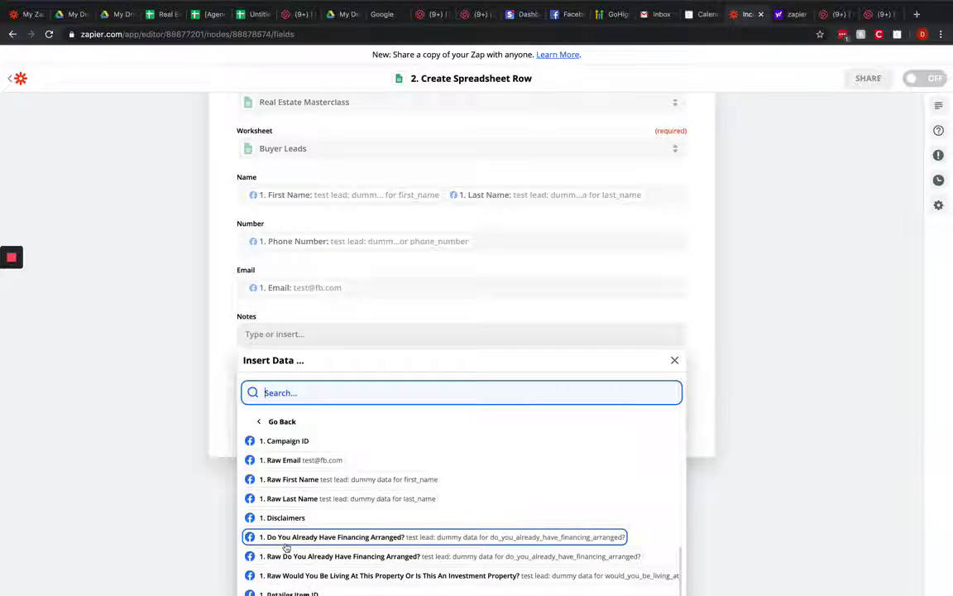
left_click(305, 537)
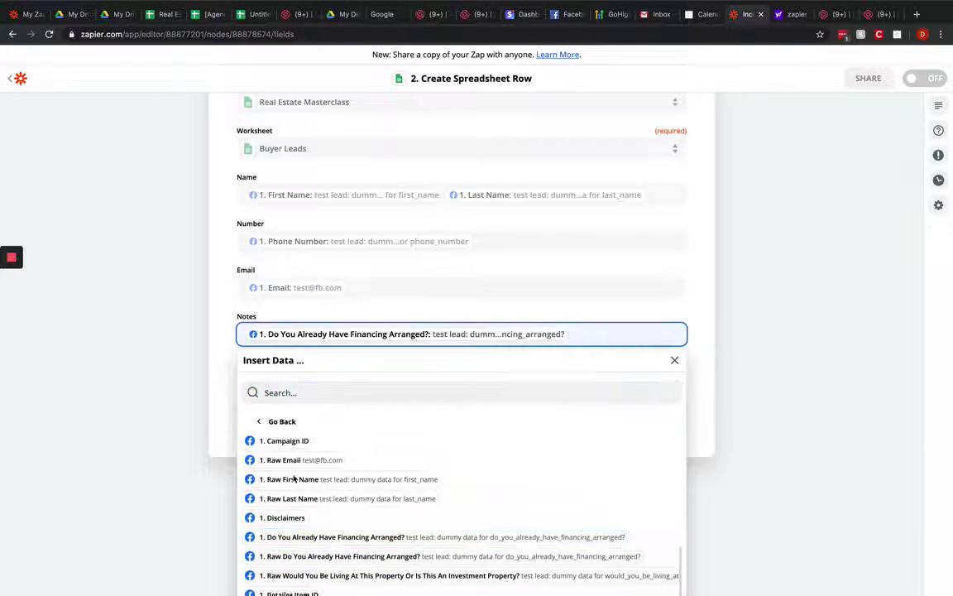
left_click(223, 375)
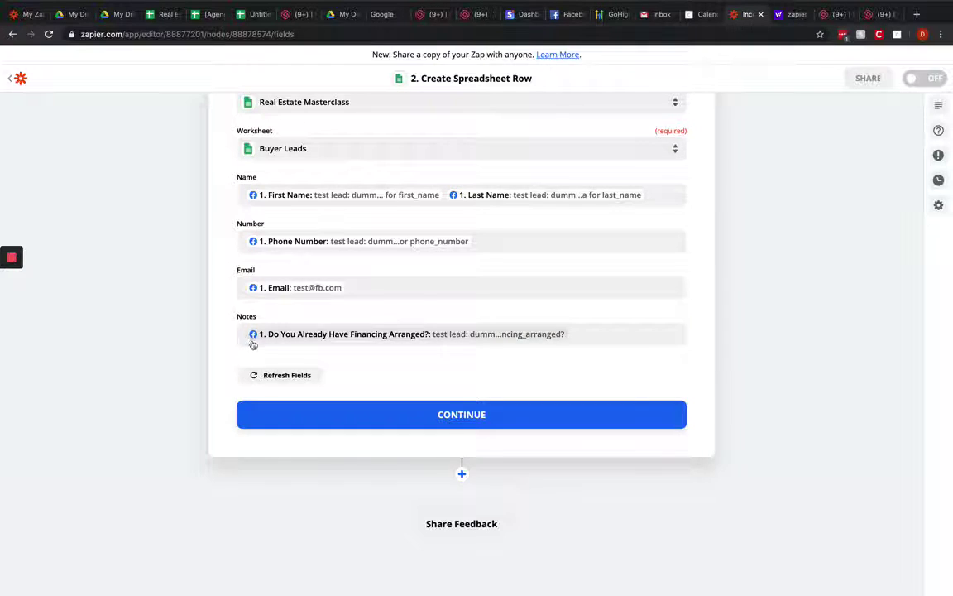
left_click(250, 341)
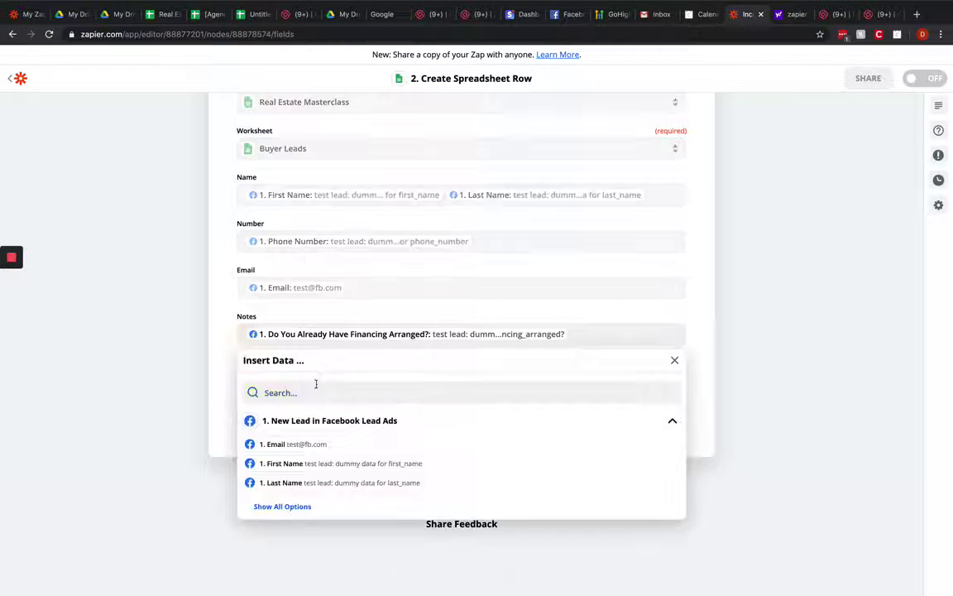
Step: Write Notes as 'Financing in place?', then 'Answer:' before the financing answer, then an 'Agent' line
left_click(583, 336)
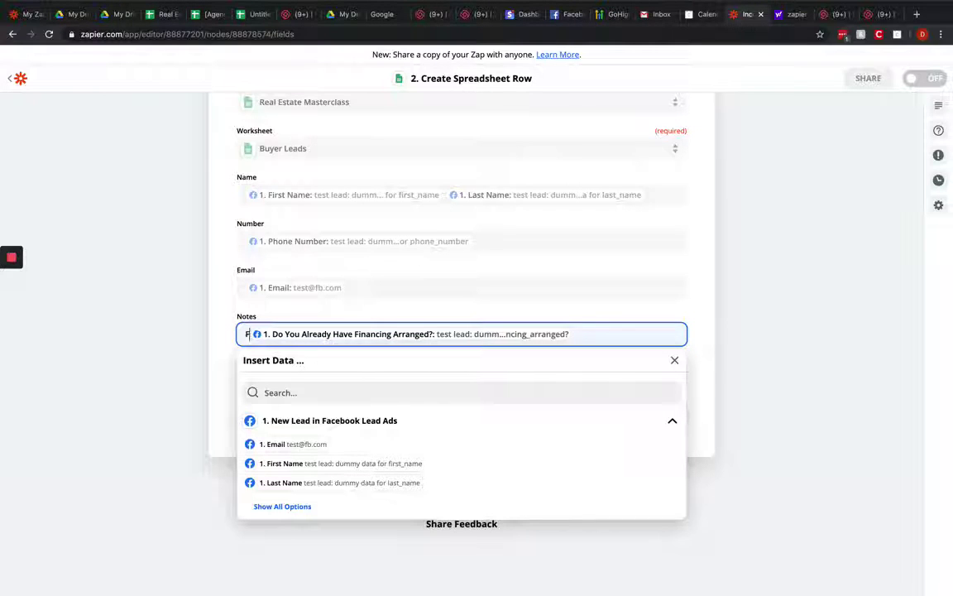
type("Fian")
key("BackSpace")
key("BackSpace")
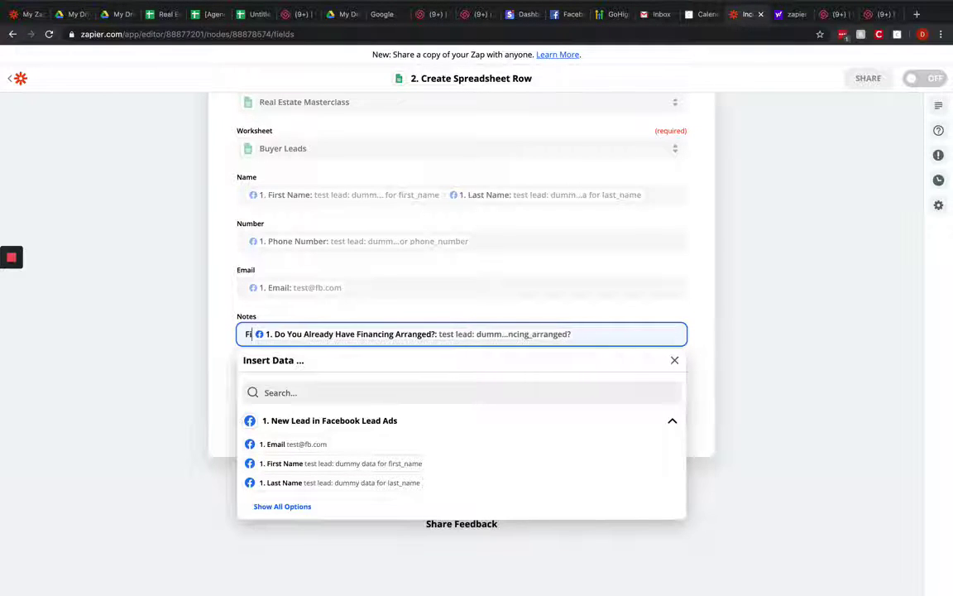
type("nancing in place?")
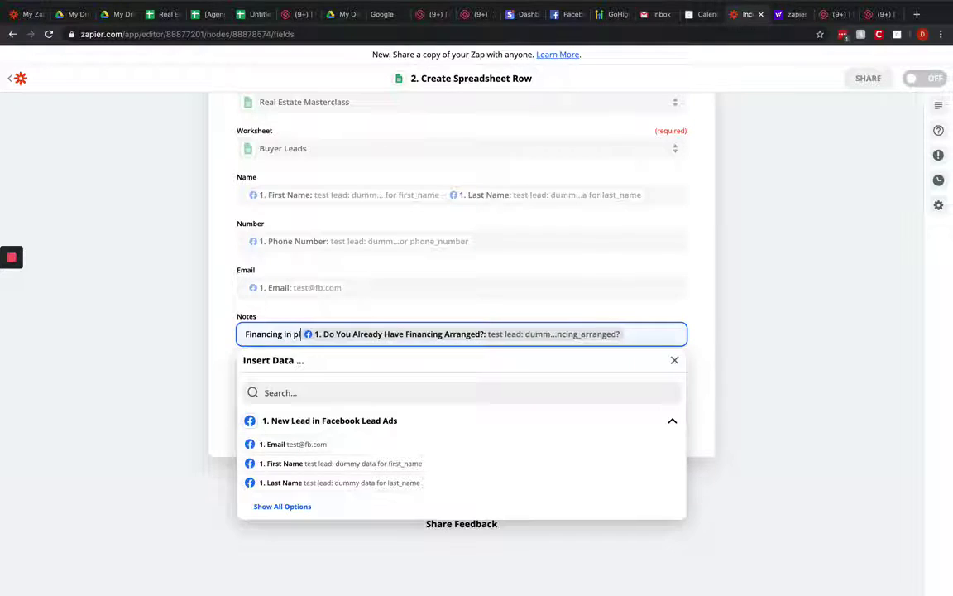
key("Return")
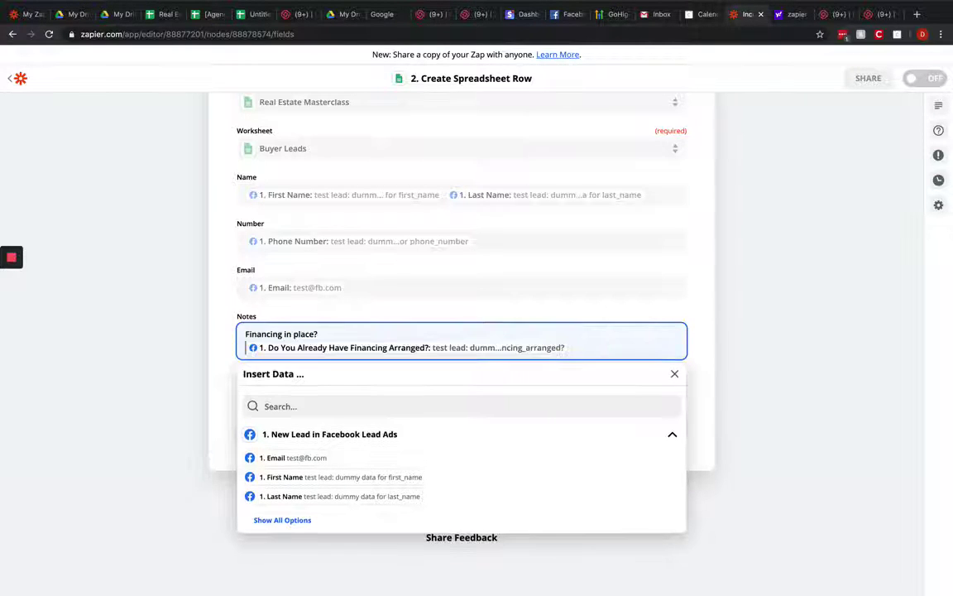
type("Answer:")
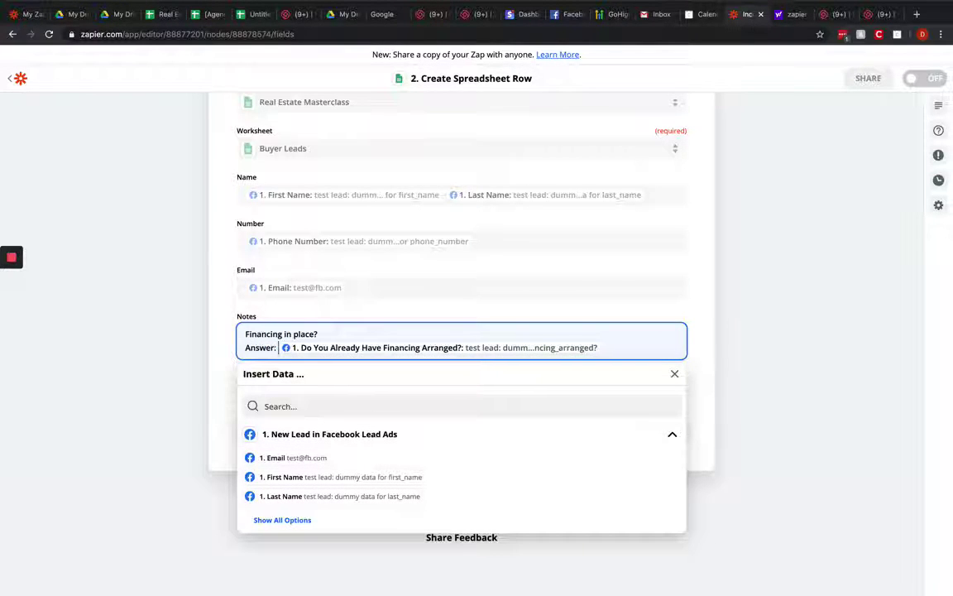
left_click(611, 350)
key("Return")
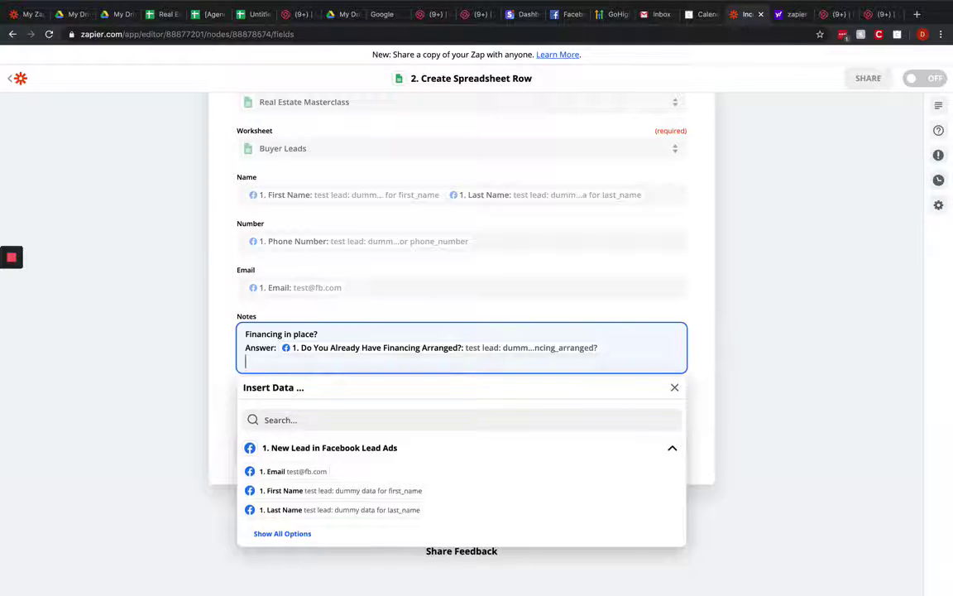
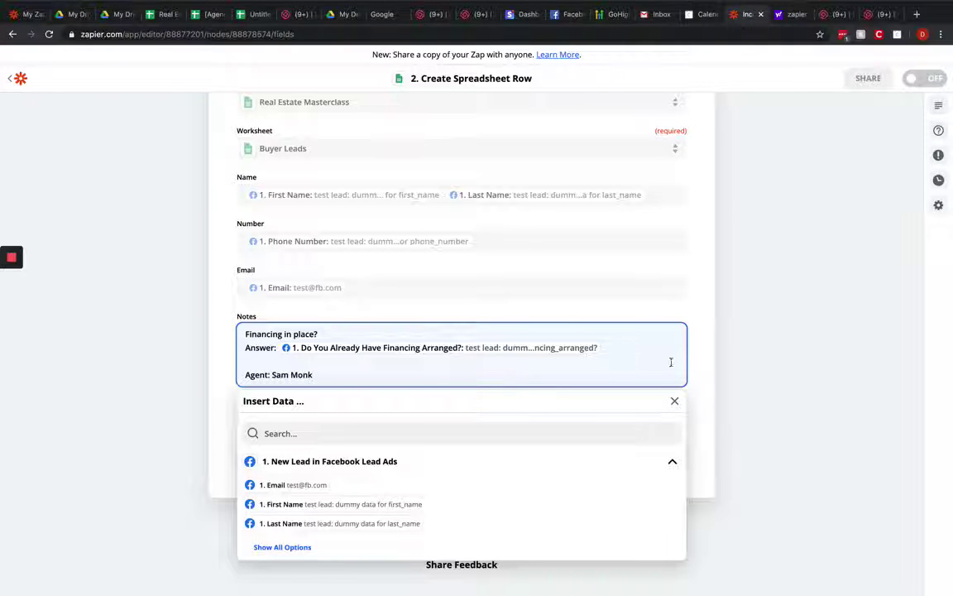
left_click(735, 376)
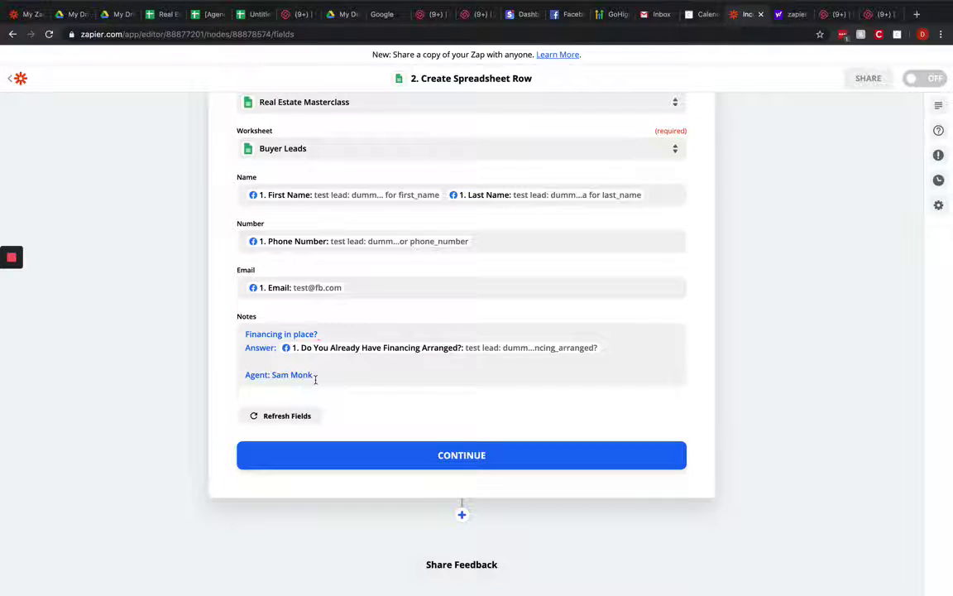
Step: Test the step to send a sample row to Google Sheets, then view the spreadsheet
left_click(465, 458)
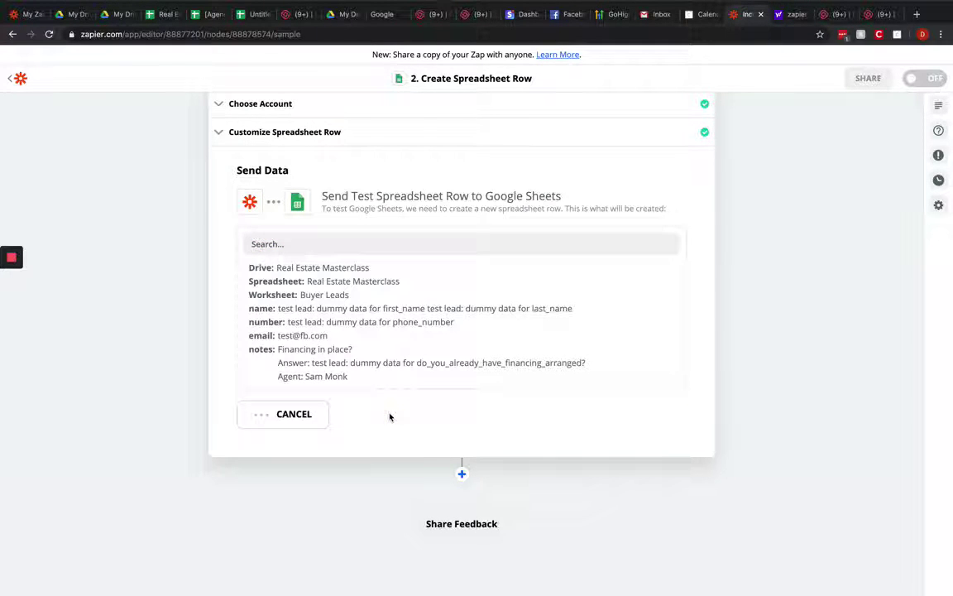
left_click(170, 18)
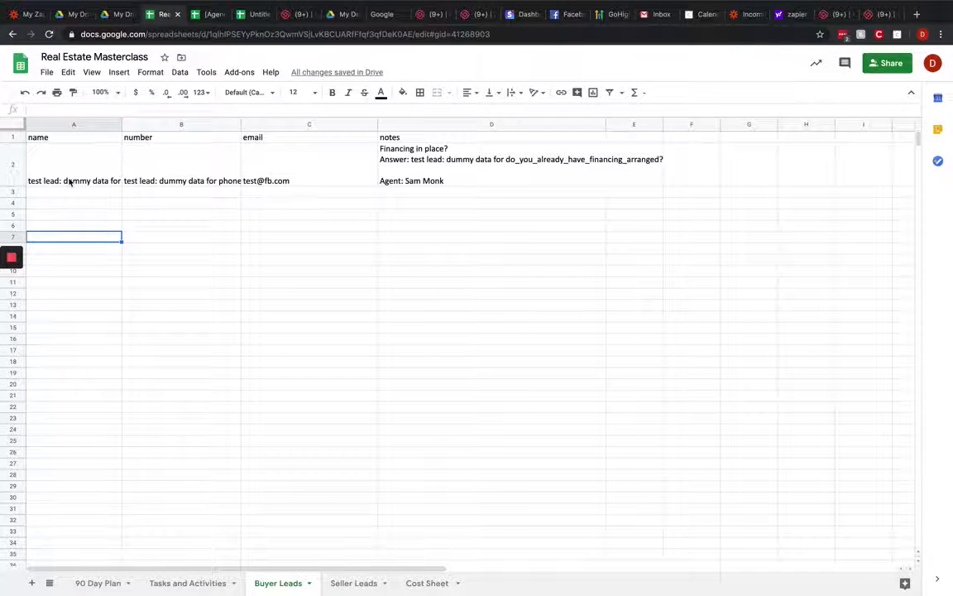
Step: Check the test lead's name, number, email and notes in cells A2–D2 of Buyer Leads
left_click(46, 174)
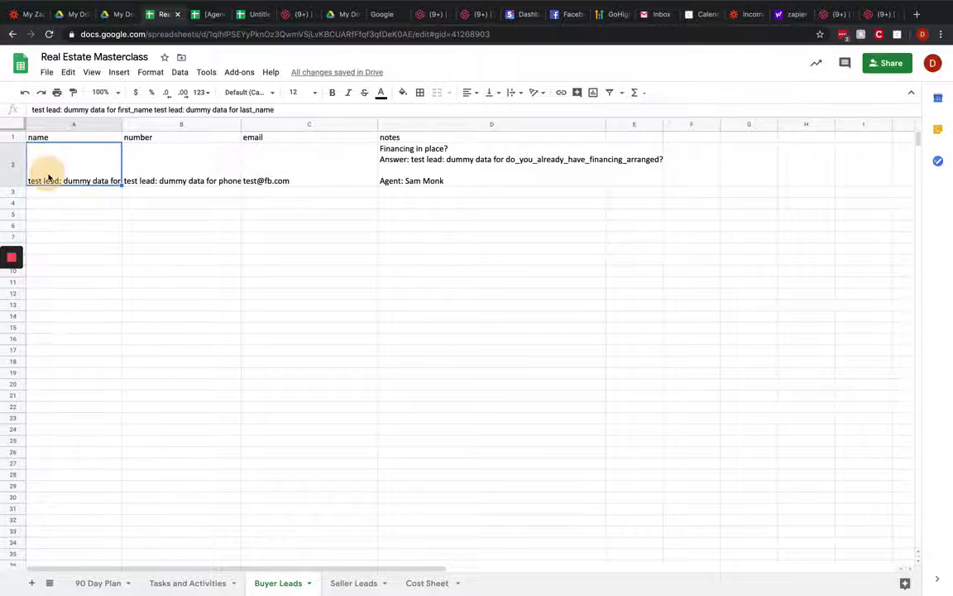
left_click(187, 163)
left_click(315, 162)
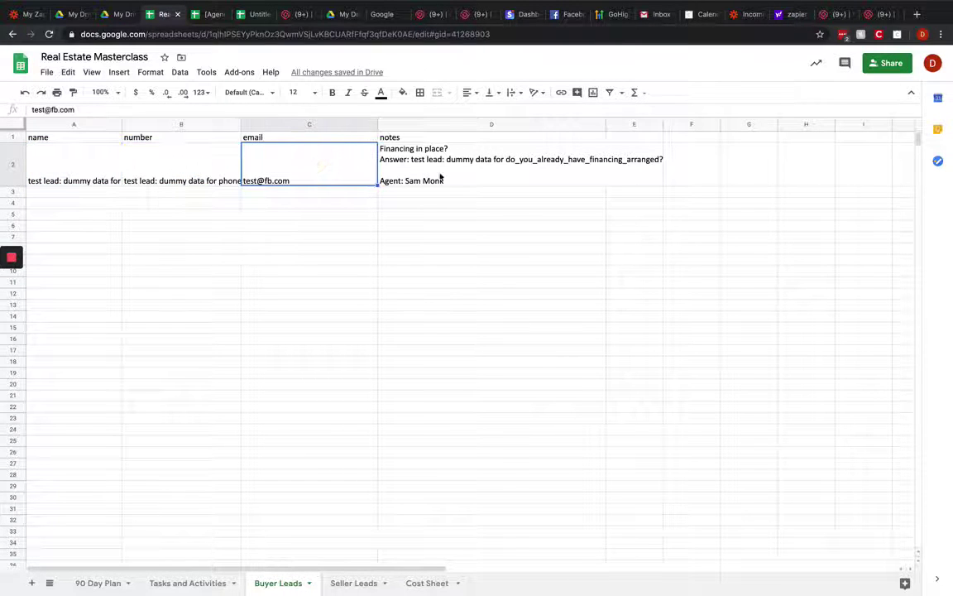
left_click(402, 149)
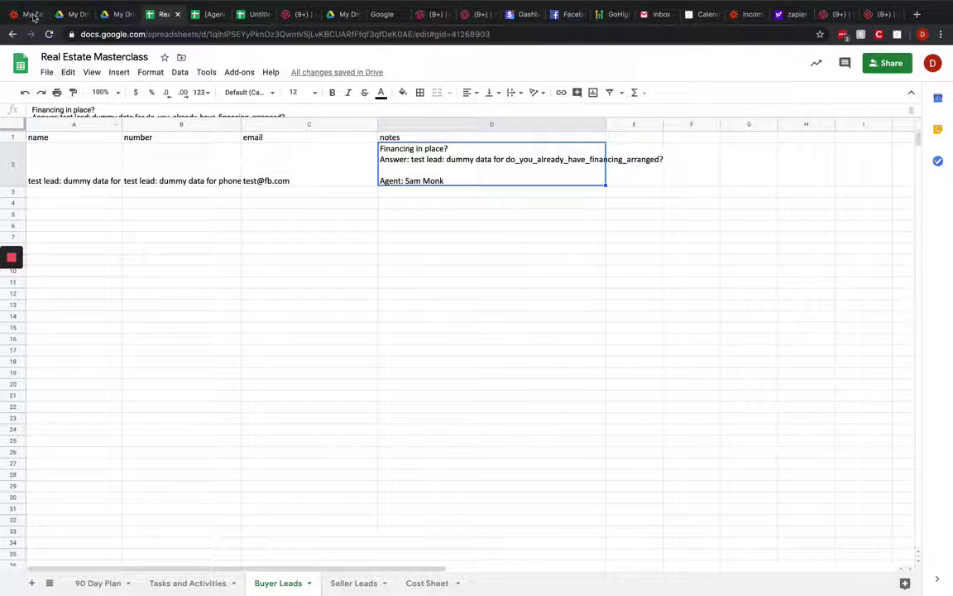
left_click(748, 17)
scroll(382, 255, "up", 5)
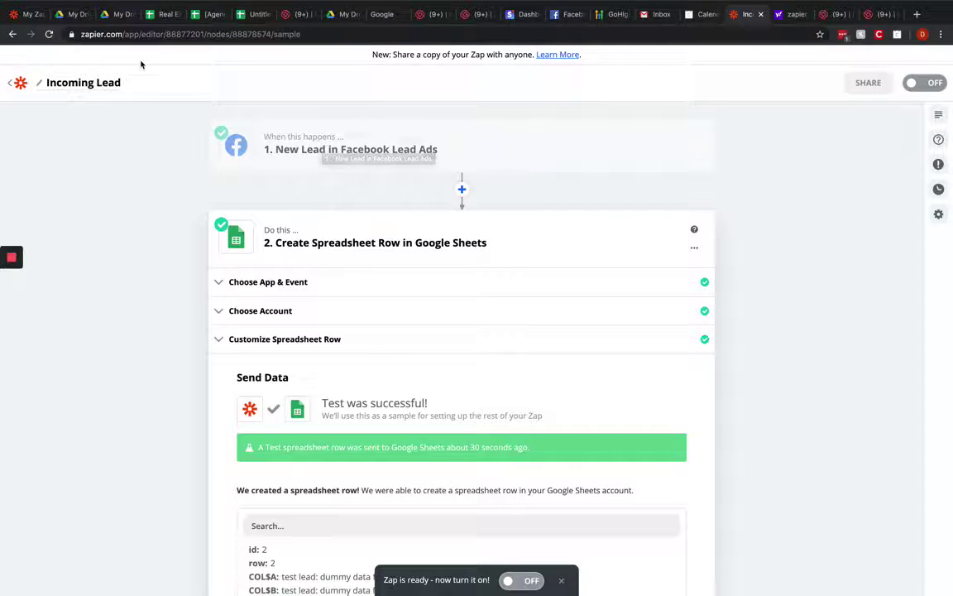
Step: Look at the empty Seller Leads sheet, then return to the Zap editor
left_click(162, 15)
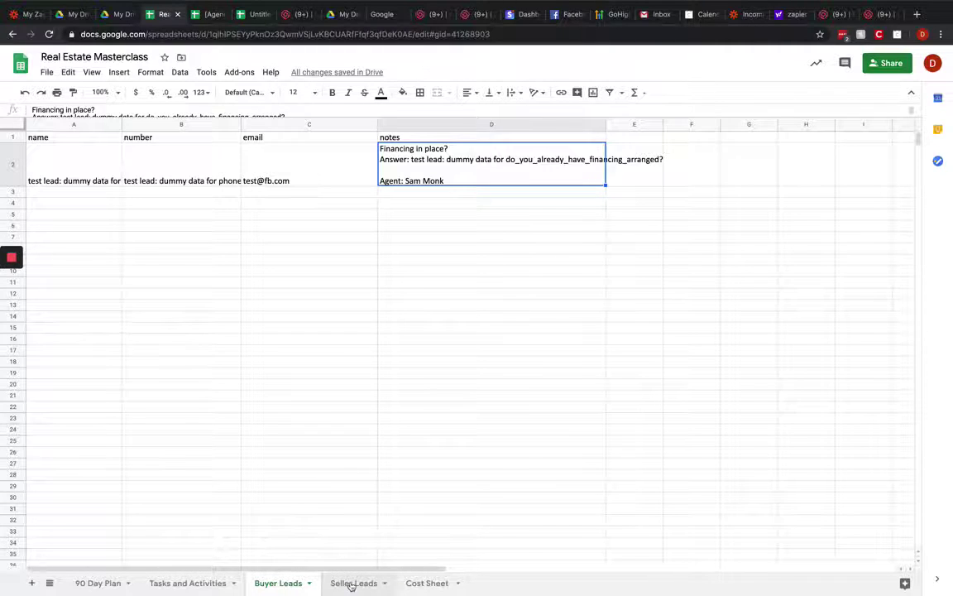
left_click(351, 583)
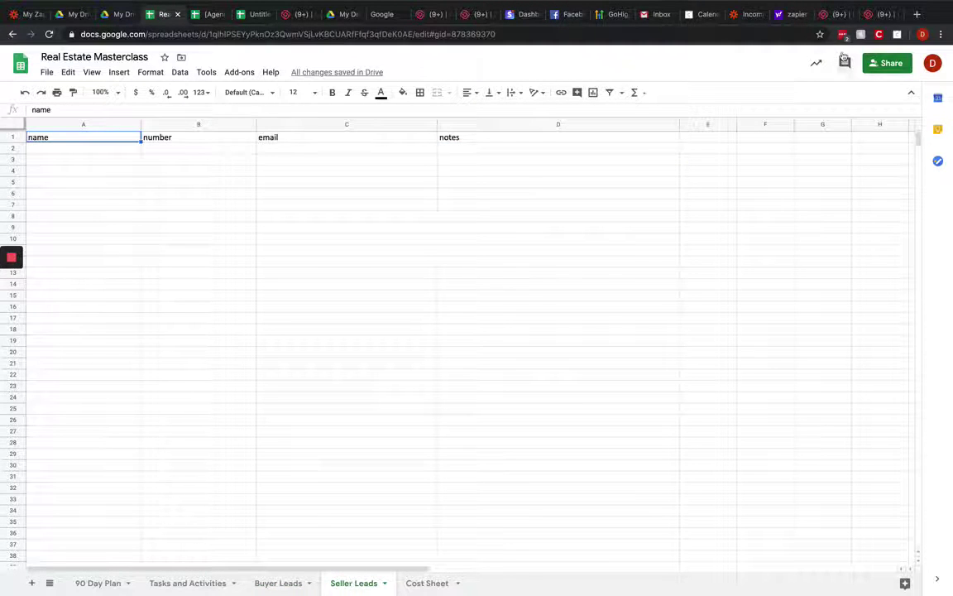
left_click(747, 15)
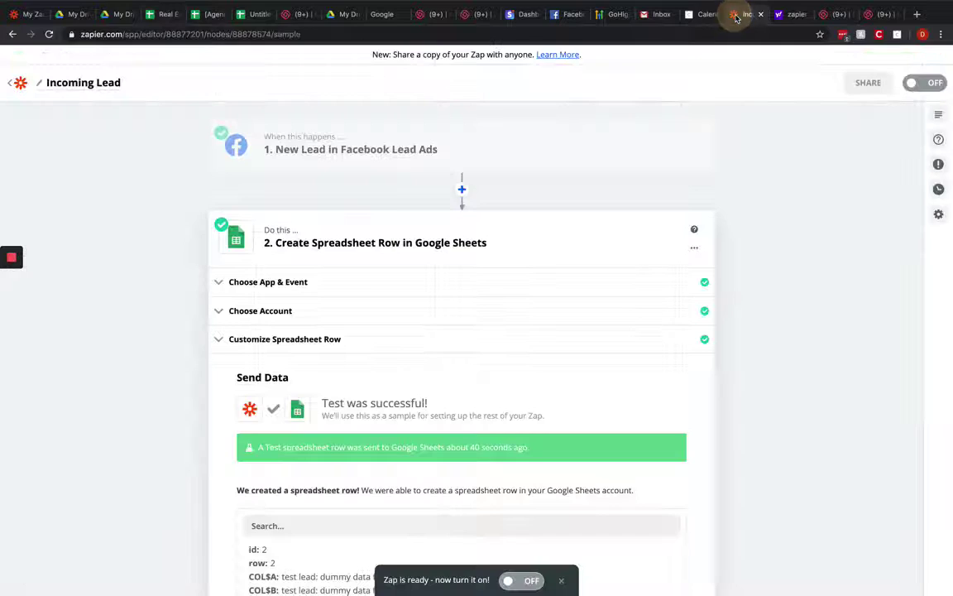
Step: Keep Buyer Leads as the worksheet, confirm the successful test, and finish editing the step
left_click(342, 312)
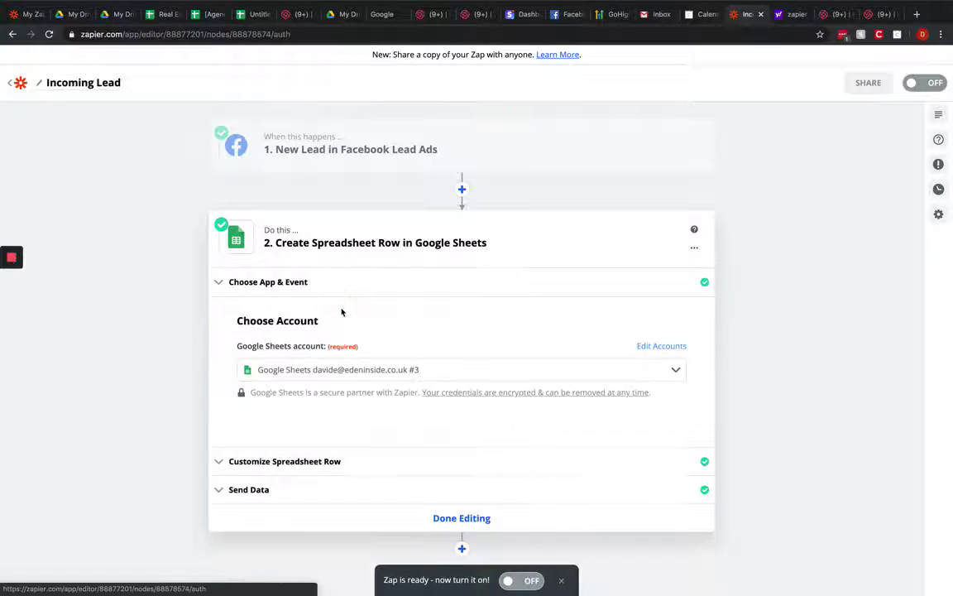
left_click(336, 463)
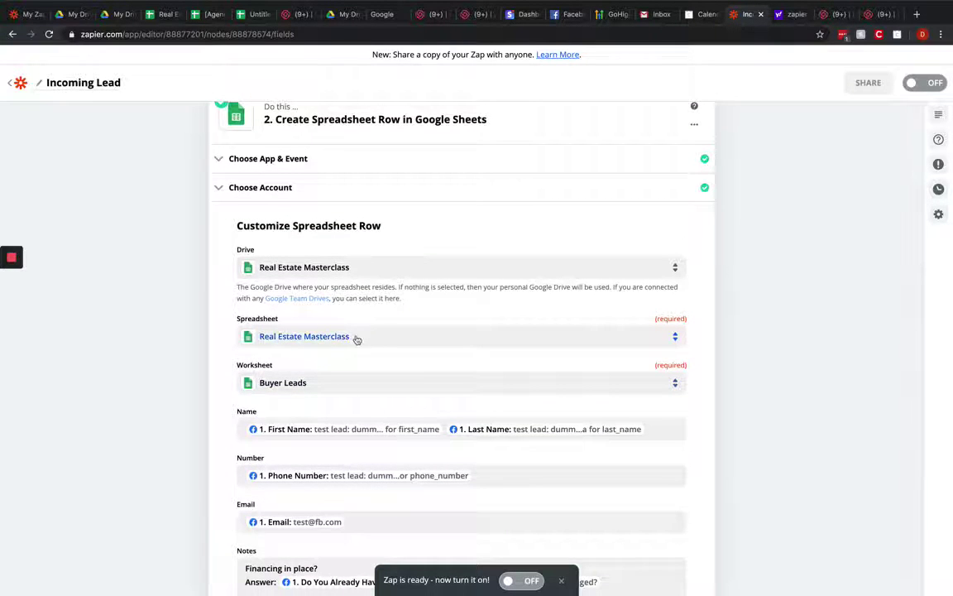
left_click(284, 386)
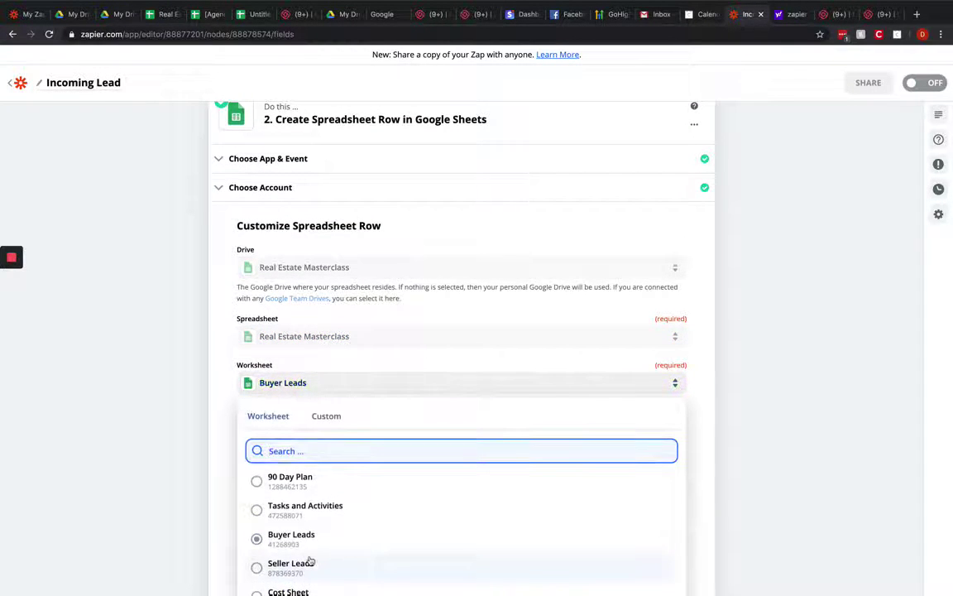
scroll(310, 561, "down", 2)
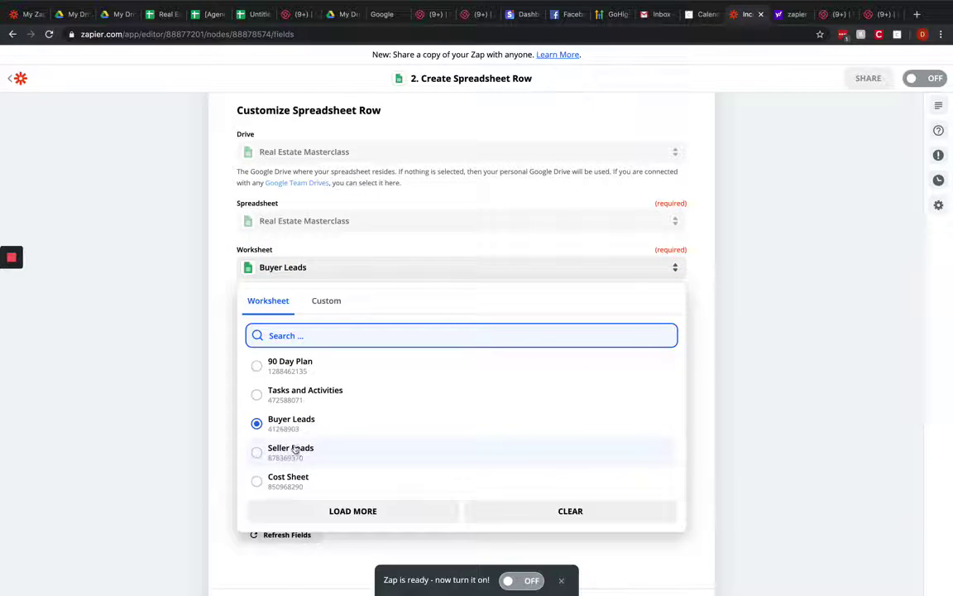
left_click(212, 276)
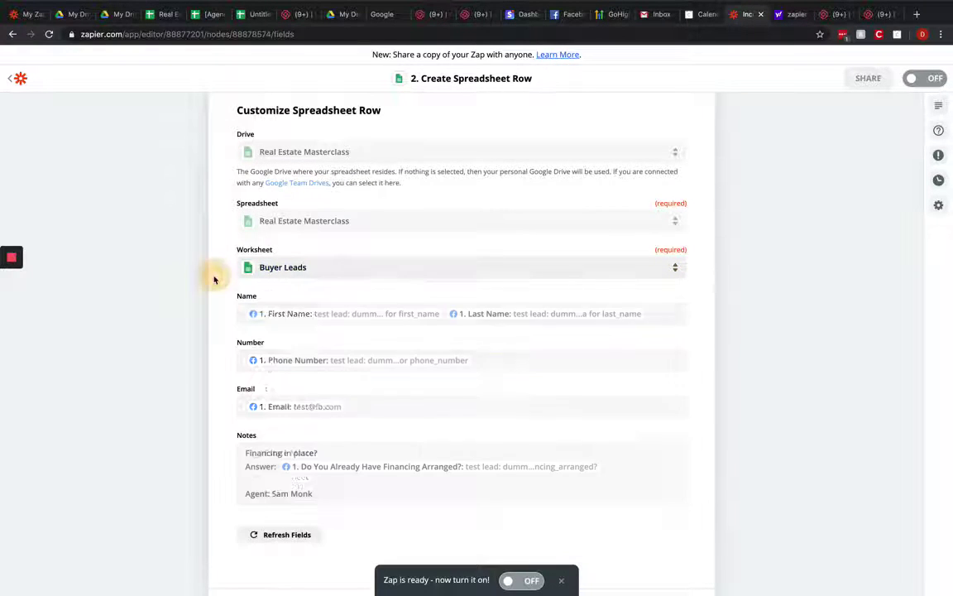
scroll(317, 372, "down", 3)
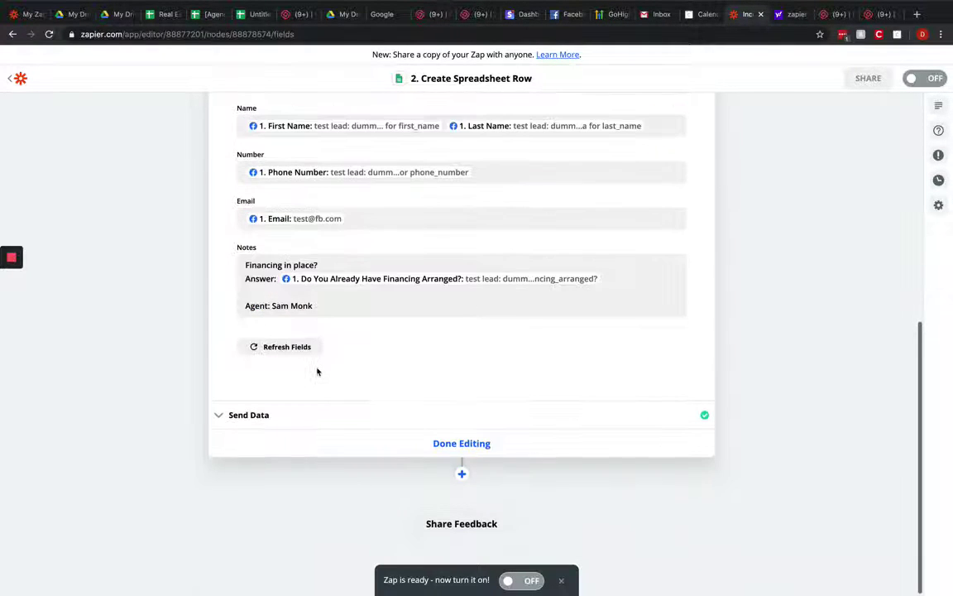
left_click(259, 416)
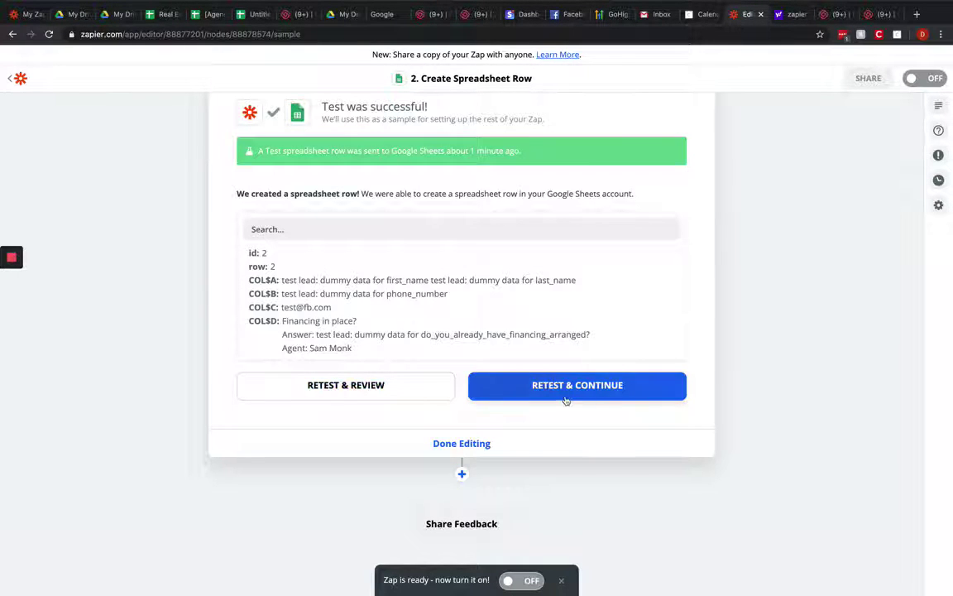
left_click(460, 452)
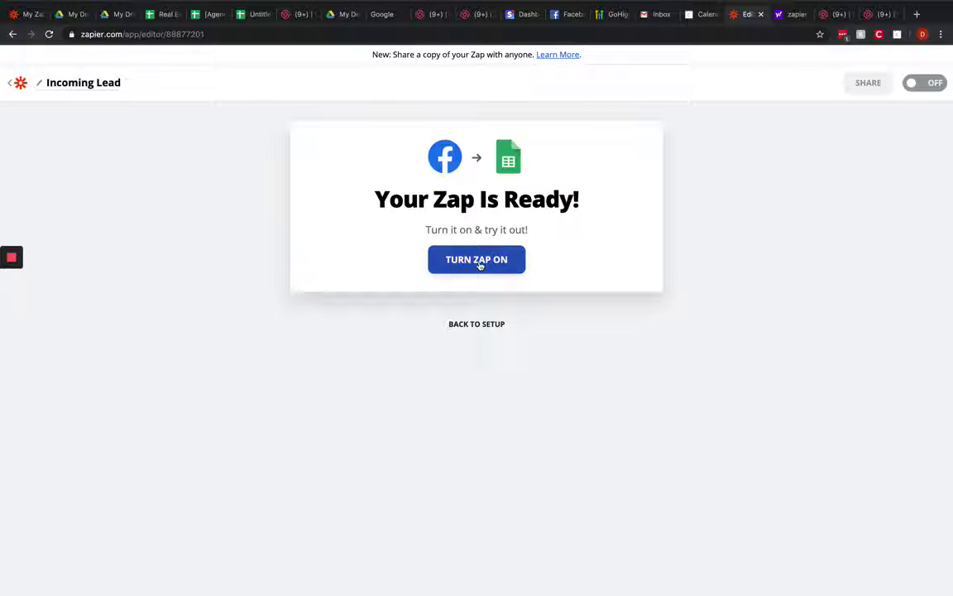
Step: Add a third step after Google Sheets using Email by Zapier
left_click(479, 324)
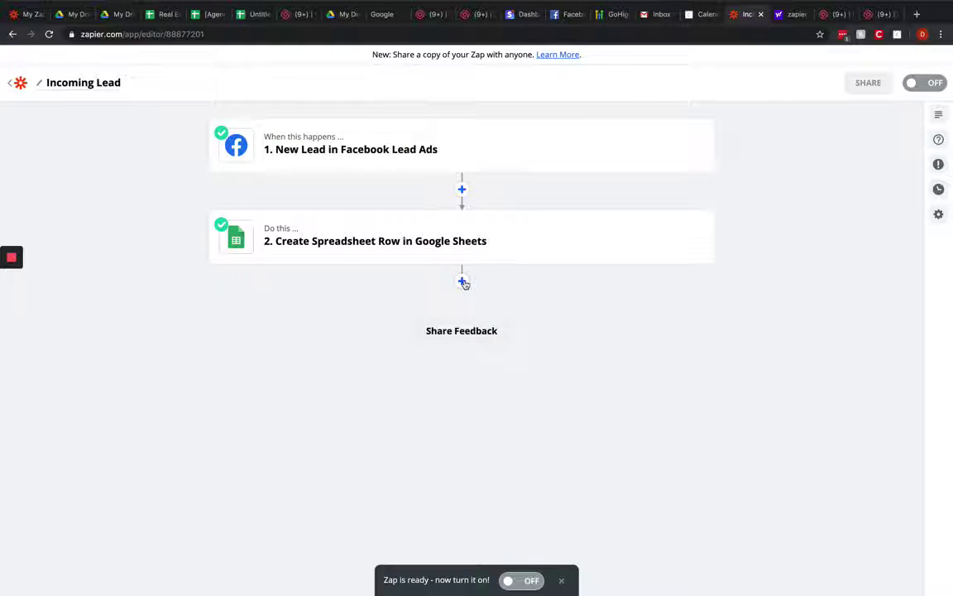
left_click(463, 282)
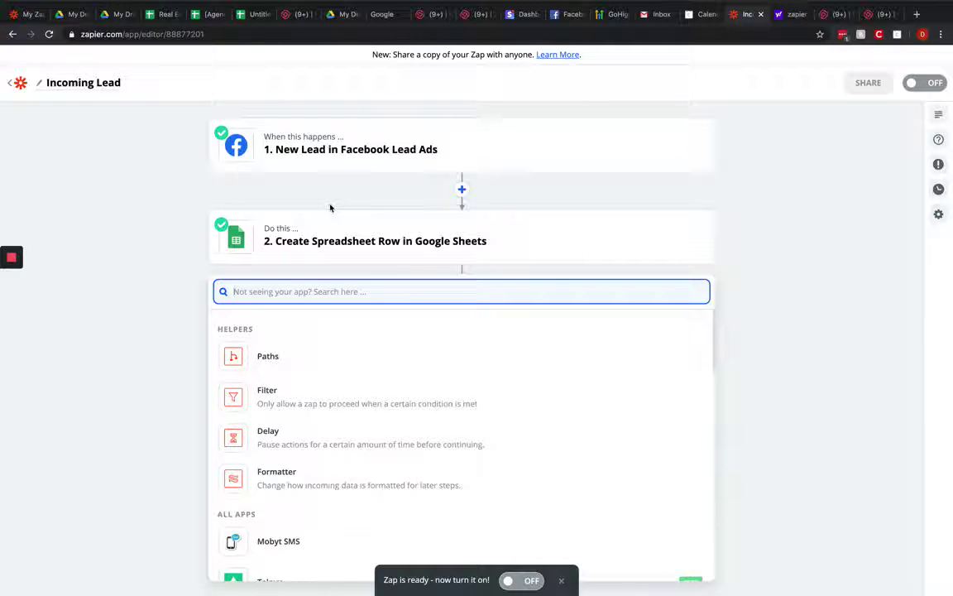
type("email by")
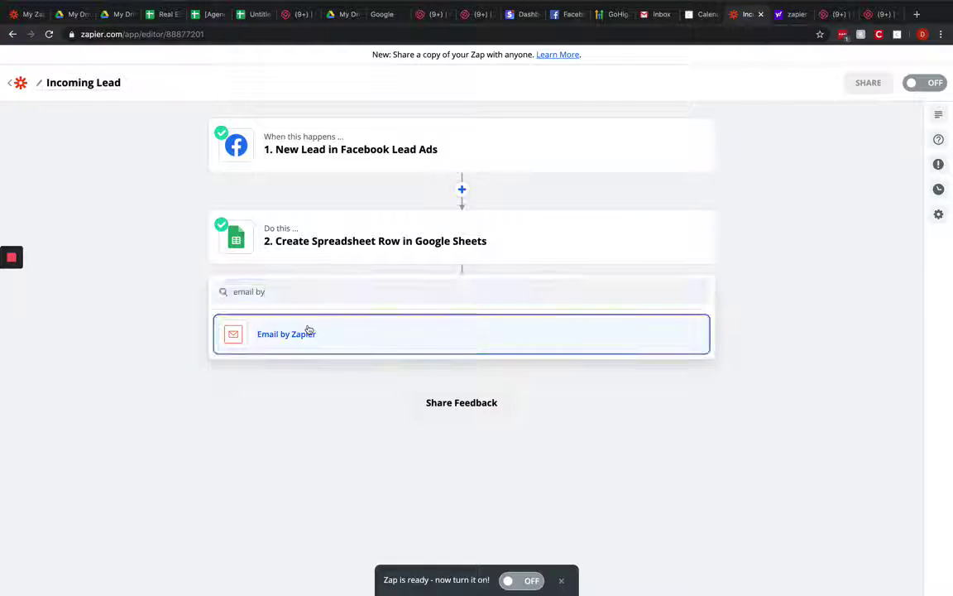
left_click(309, 332)
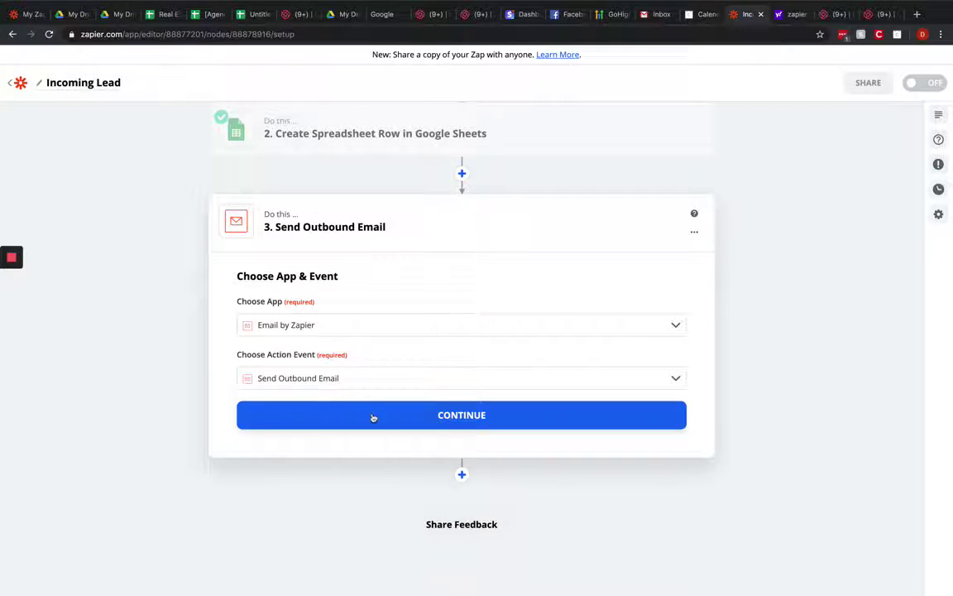
Step: Keep Send Outbound Email and address it to the agent's and manager's email addresses, fixing a typo
left_click(374, 417)
scroll(372, 418, "down", 5)
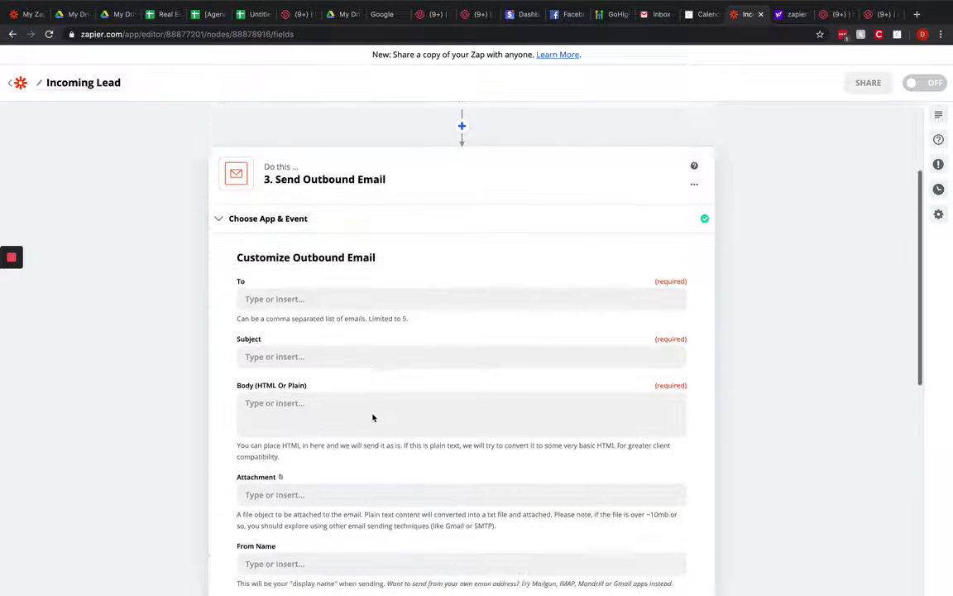
left_click(301, 157)
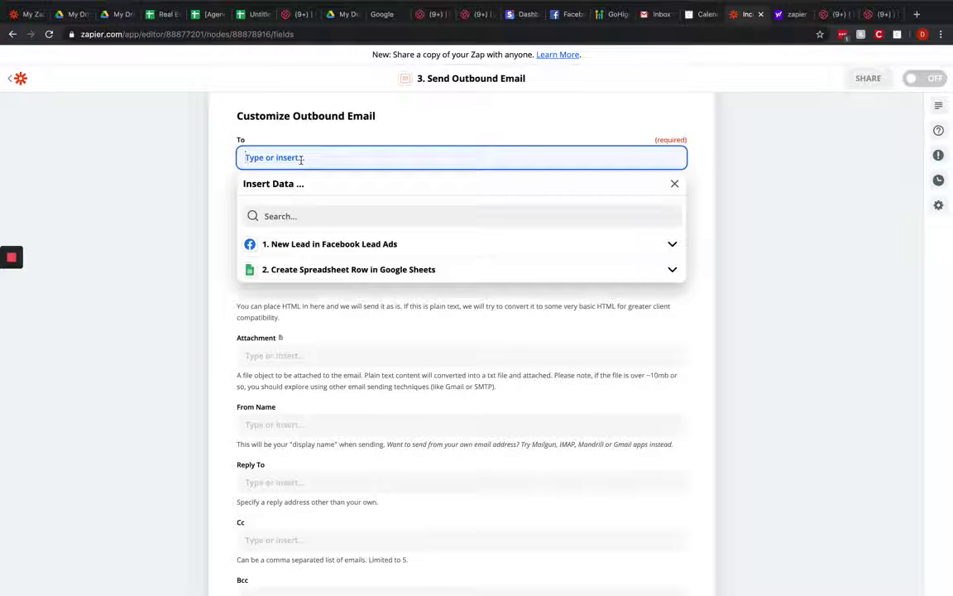
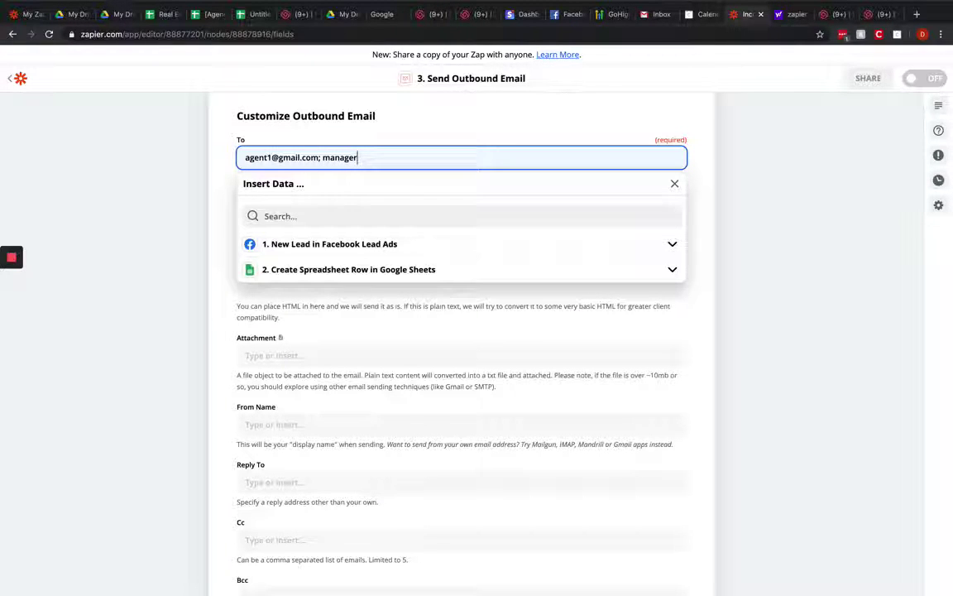
key("Tab")
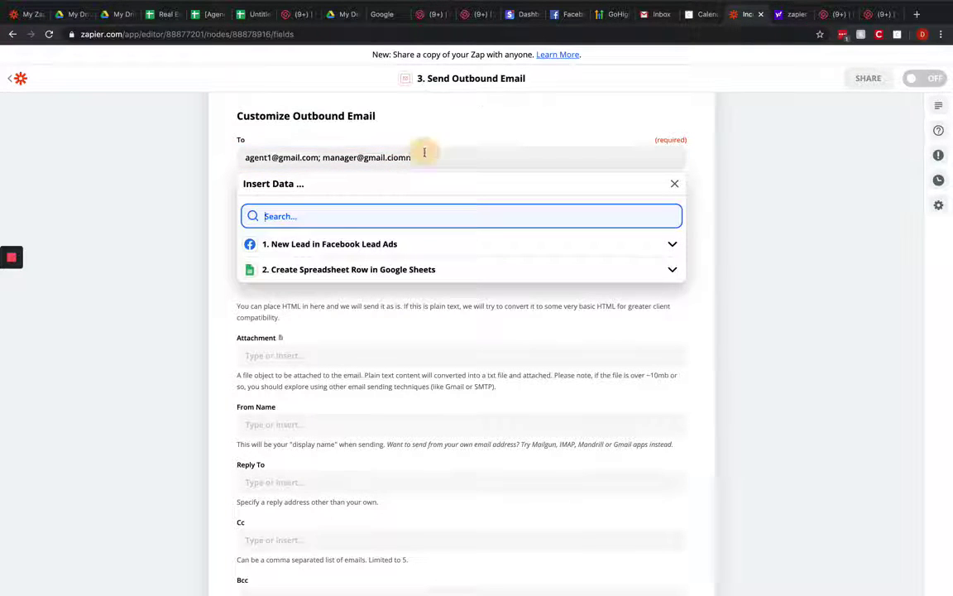
left_click(421, 153)
key("BackSpace")
key("BackSpace")
key("BackSpace")
type("om")
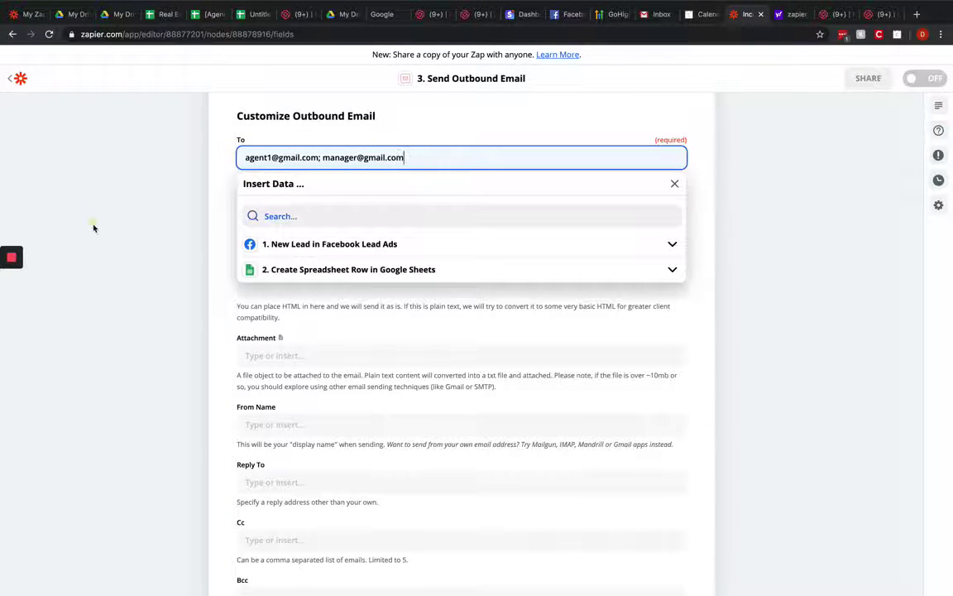
left_click(82, 202)
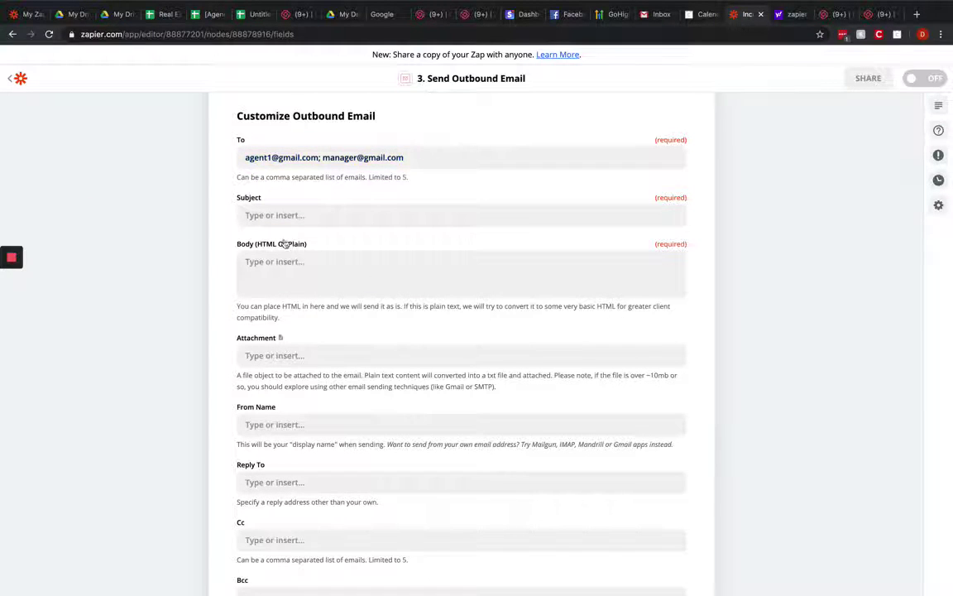
Step: Set the email subject to 'A New Hot Lead Has Arrived'
left_click(297, 217)
type("A")
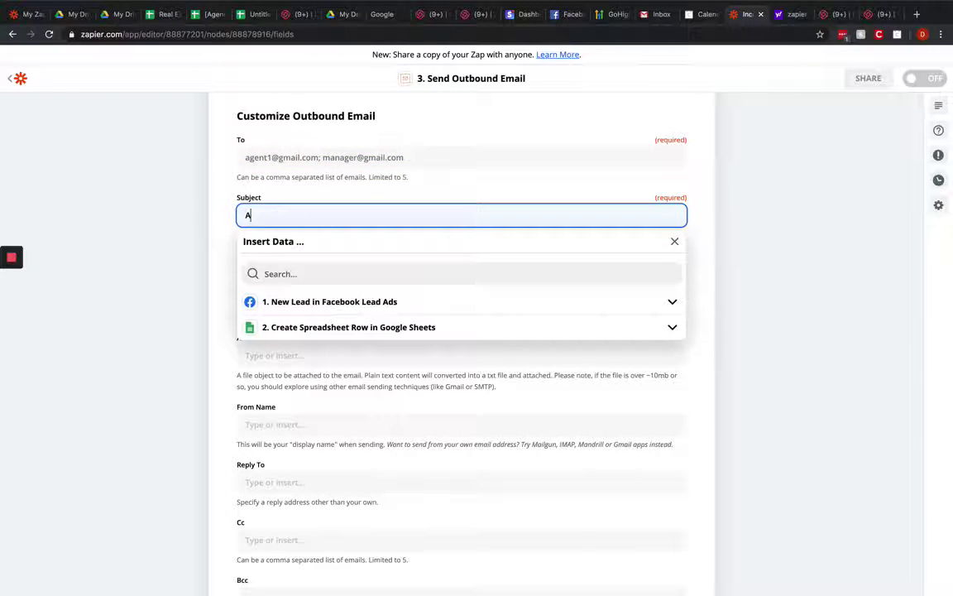
type(" New Hot Lead Has Arrived")
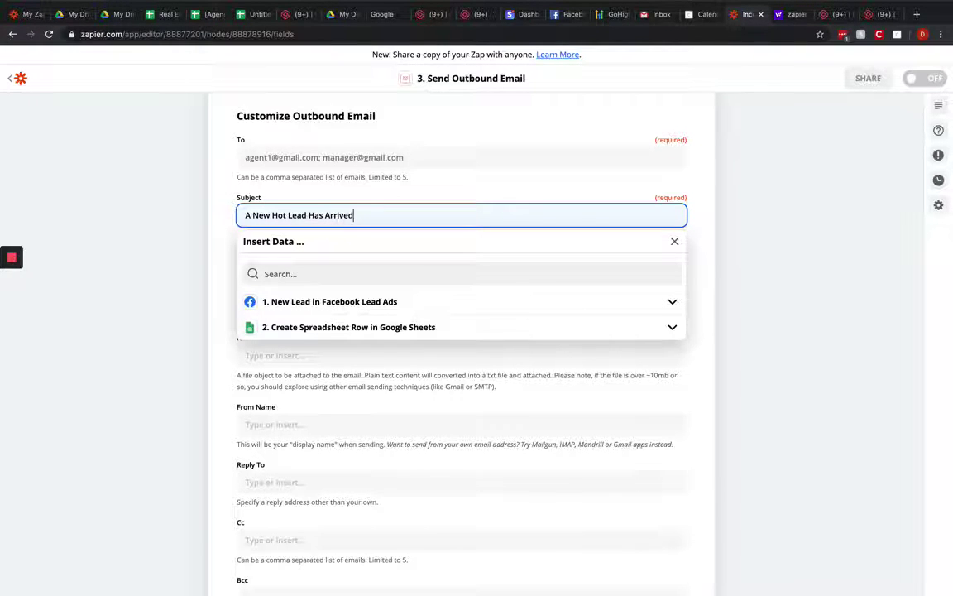
left_click(132, 279)
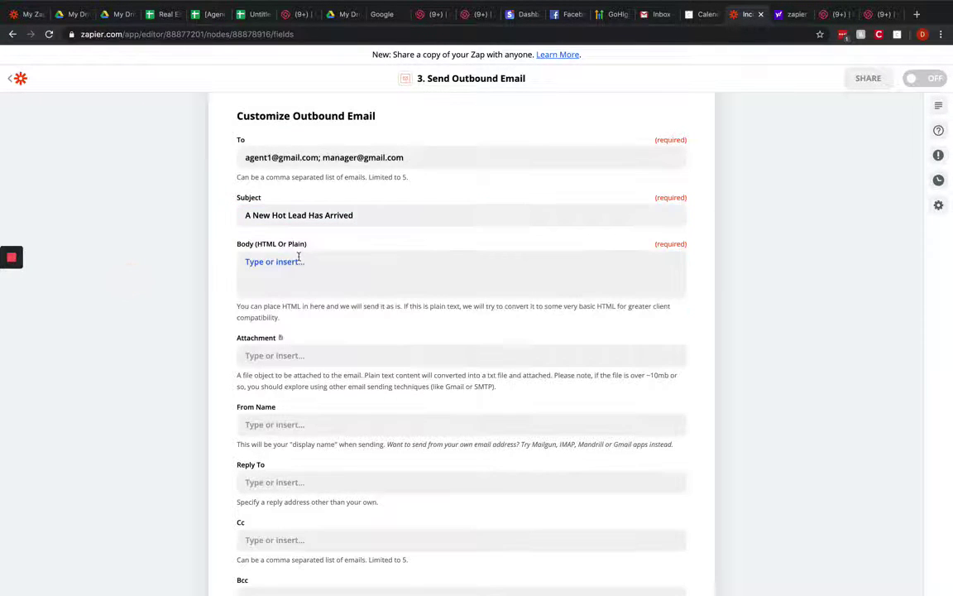
Step: Start the email body with a name line holding the lead's First Name and Last Name
left_click(305, 283)
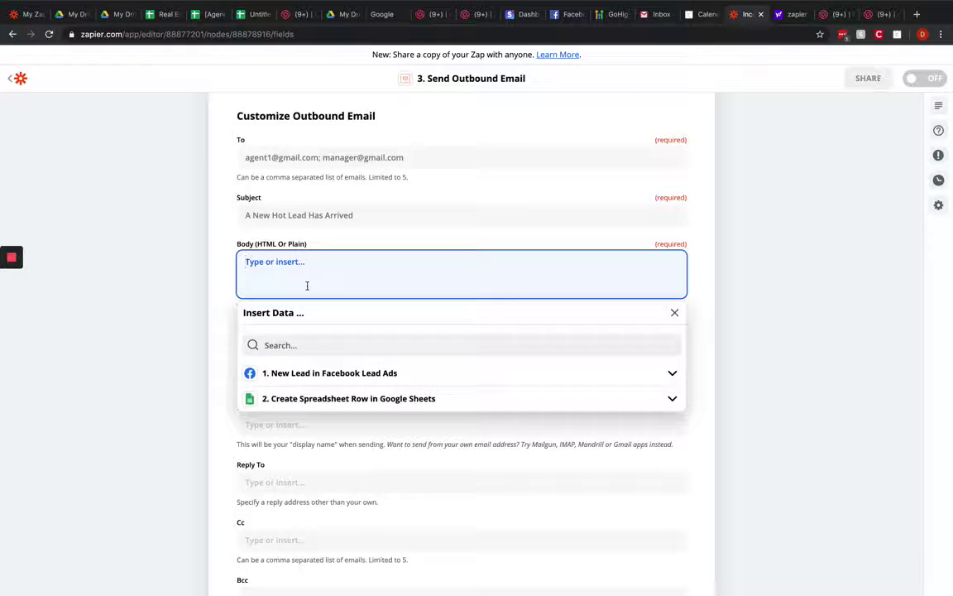
left_click(314, 376)
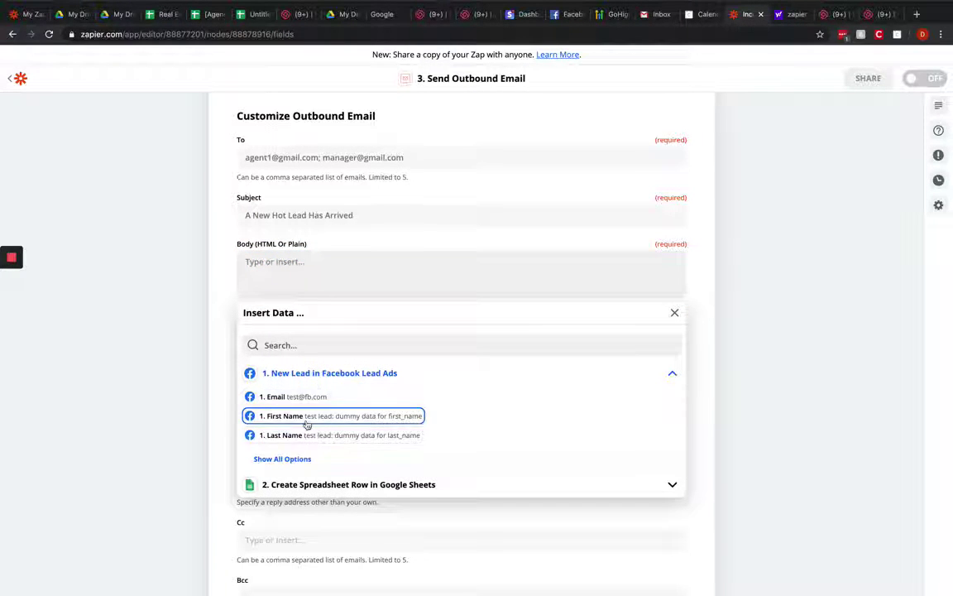
left_click(275, 260)
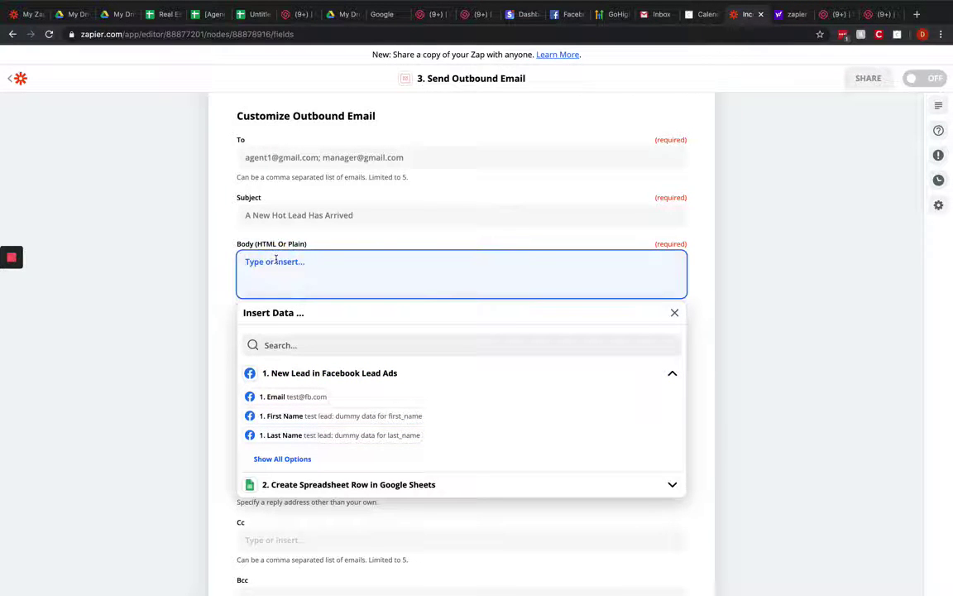
type("Name:")
key("Return")
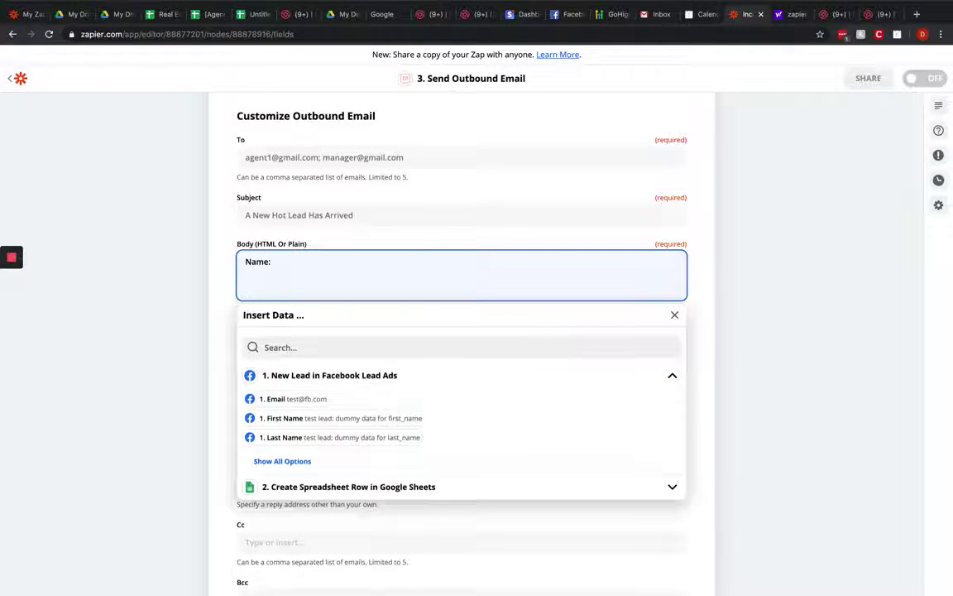
key("BackSpace")
type("of Lead")
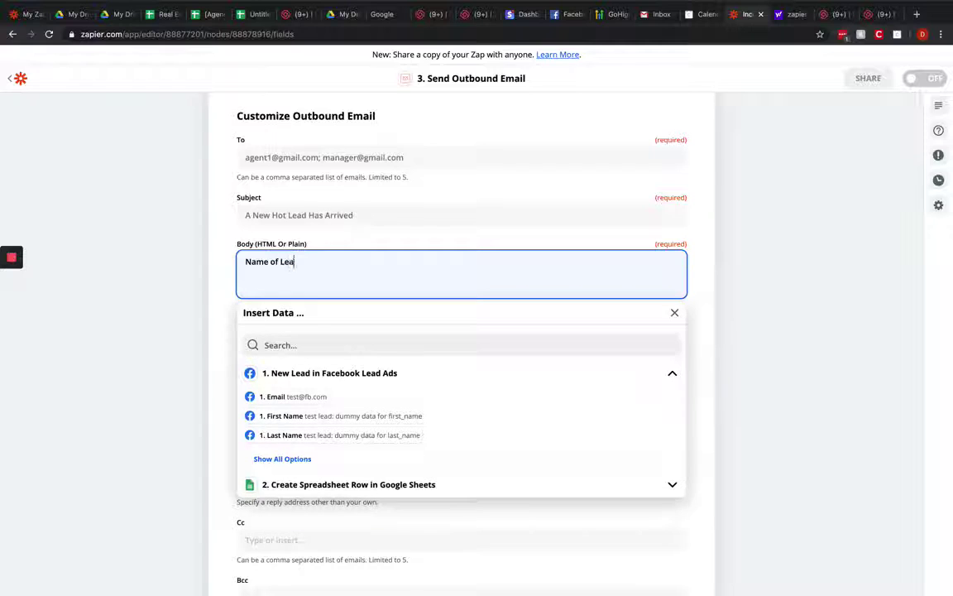
left_click(295, 417)
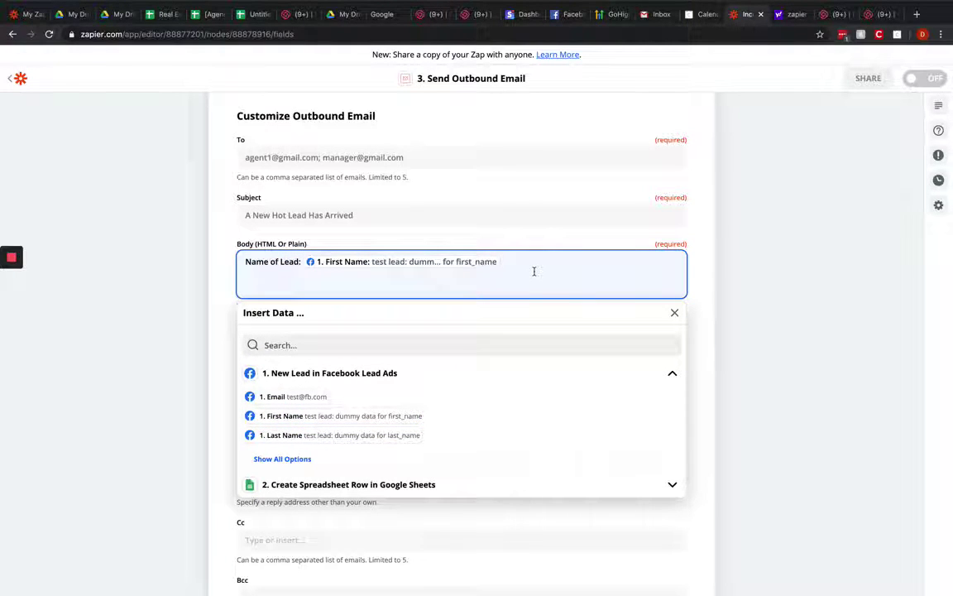
left_click(333, 436)
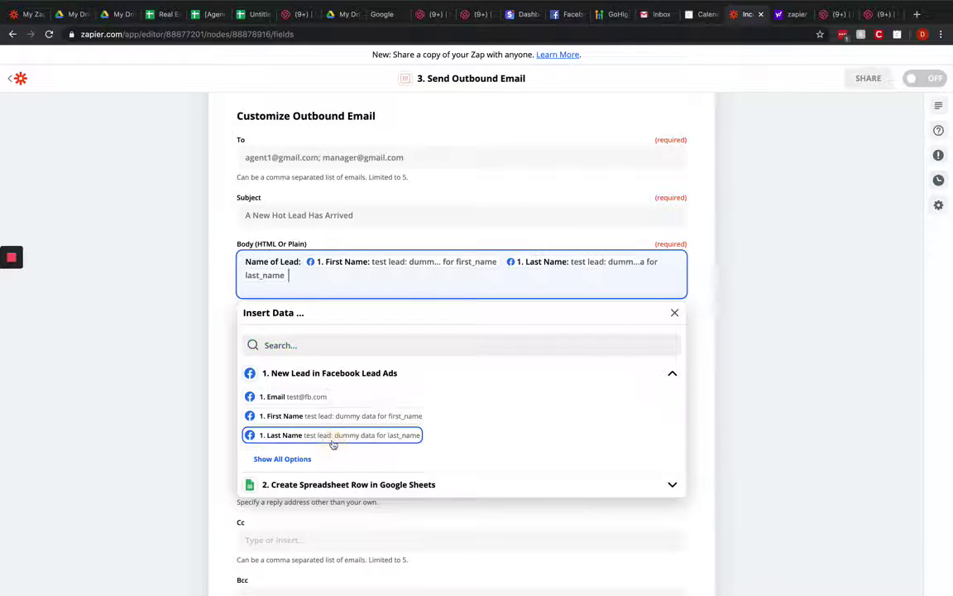
key("Return")
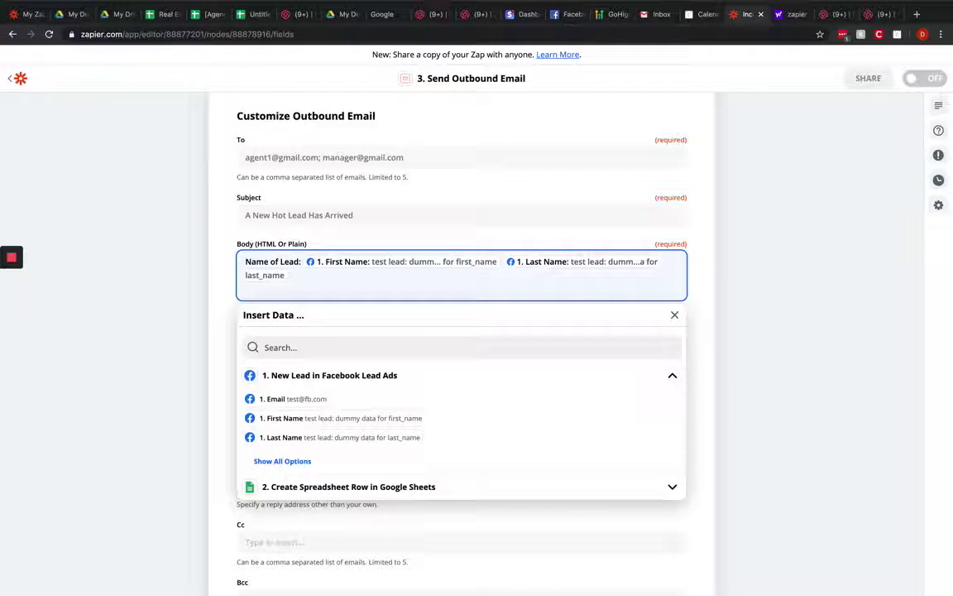
Step: Add 'Number:' and 'Email:' lines filled with the lead's Phone Number and Email fields
type("Number:")
left_click(286, 464)
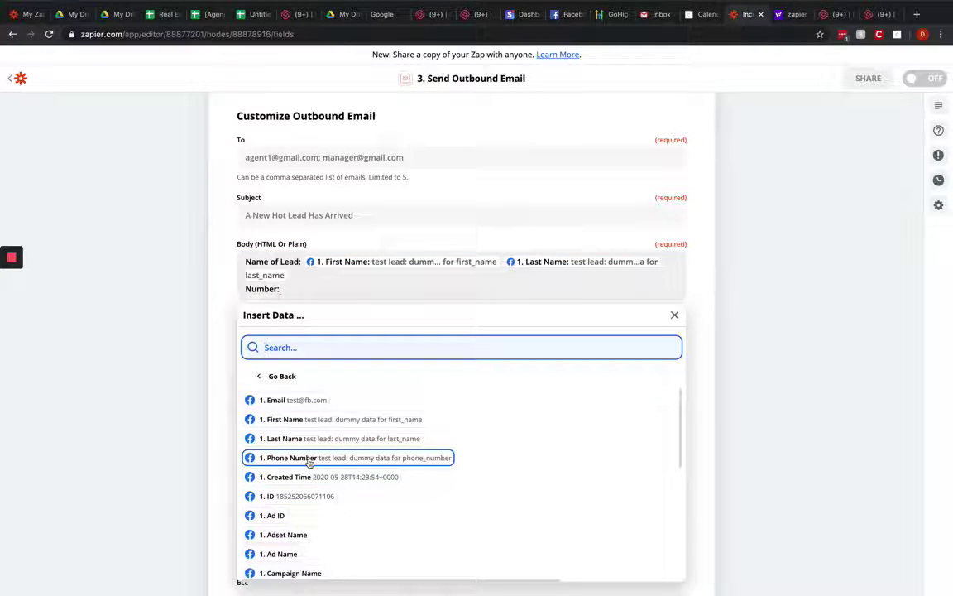
left_click(309, 459)
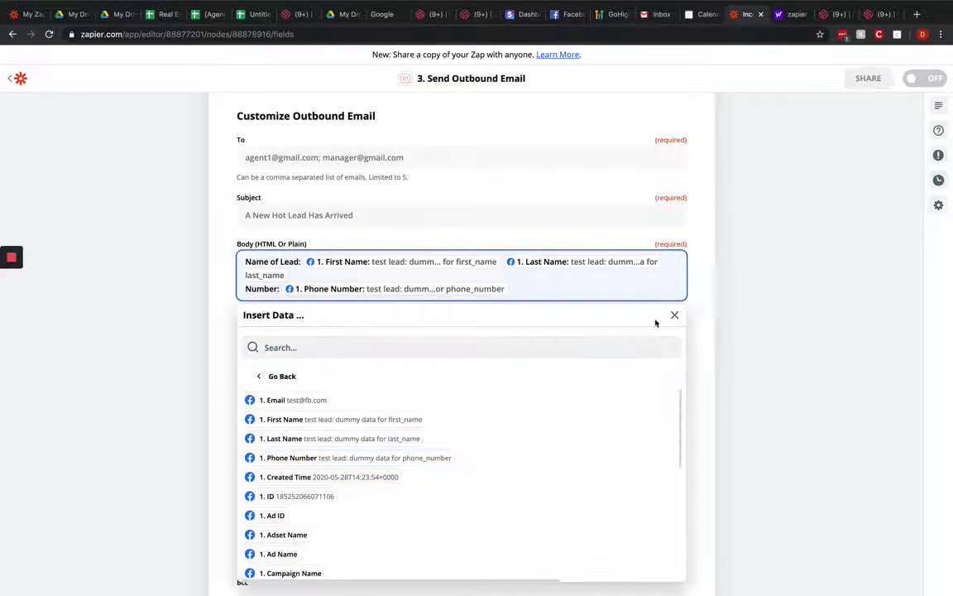
key("Return")
type("Email")
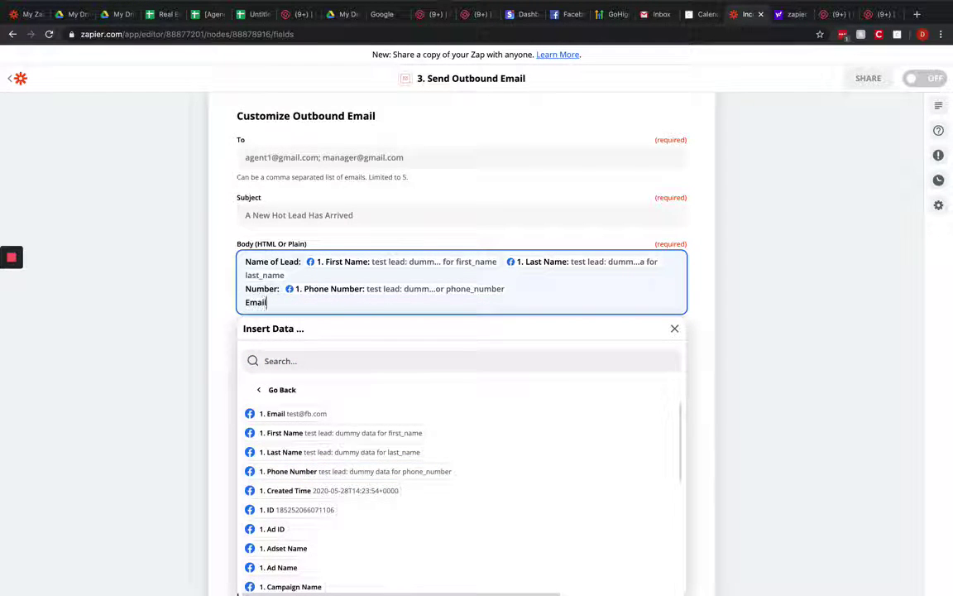
type(":")
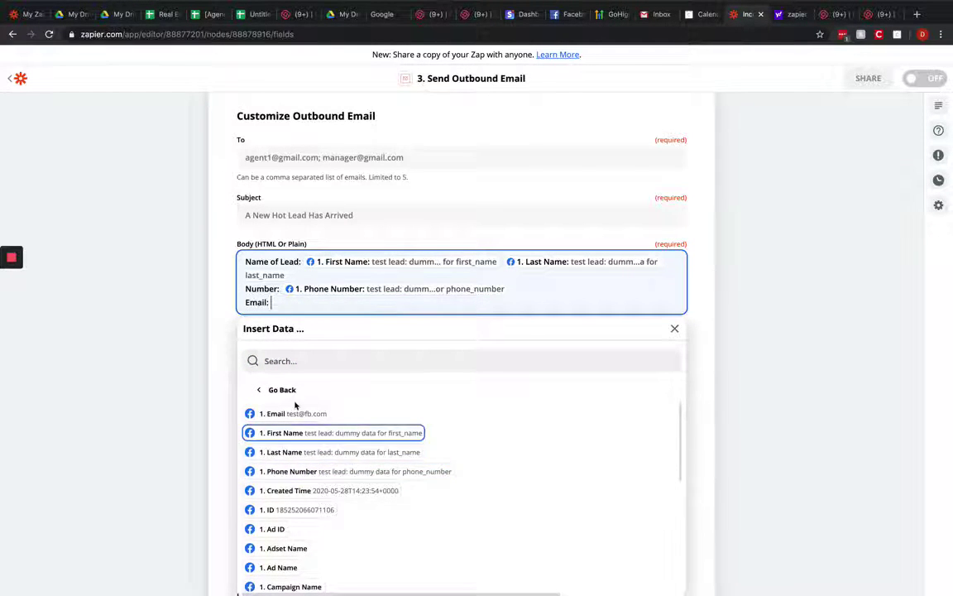
left_click(296, 419)
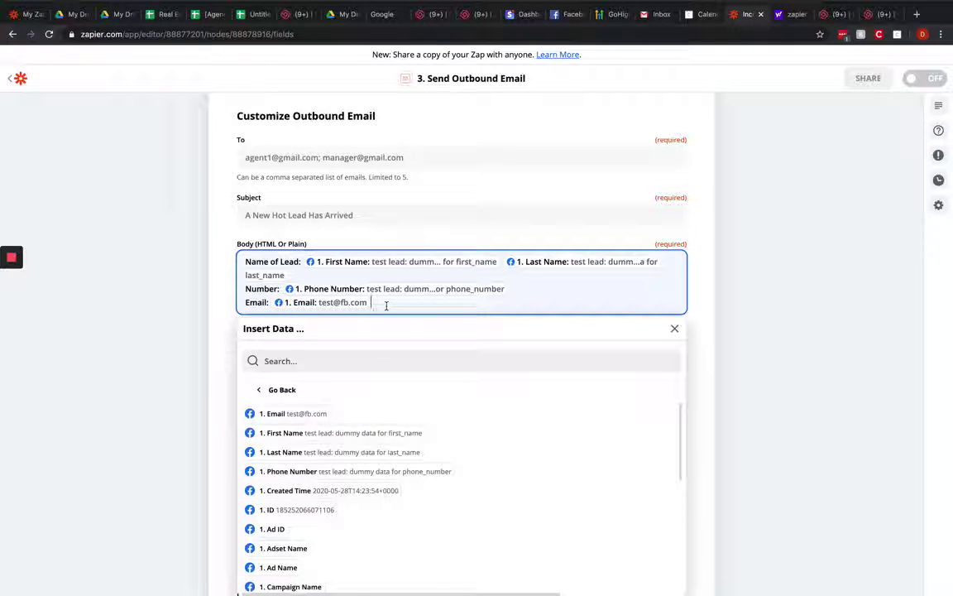
key("Return")
key("Return")
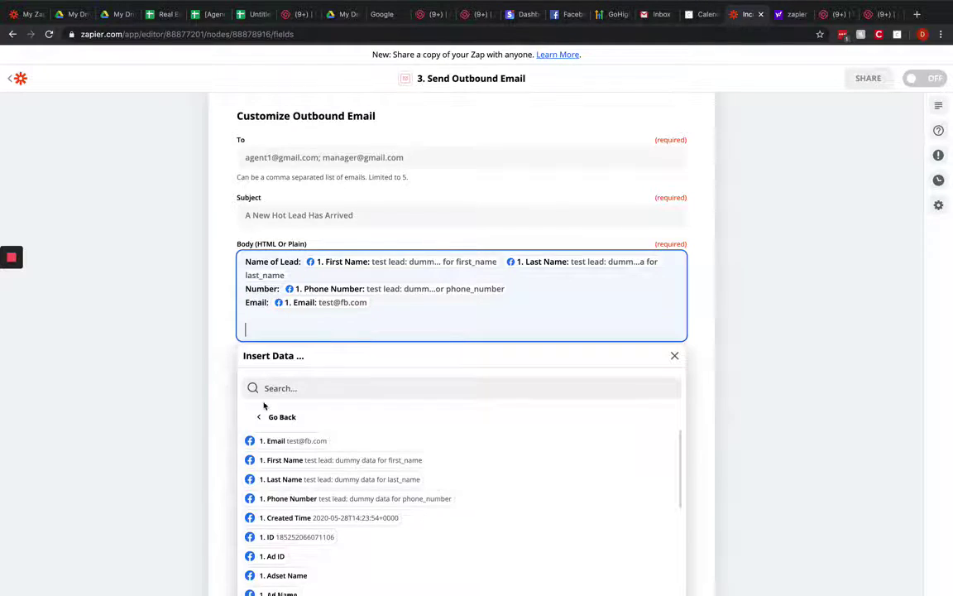
Step: Add 'Do you have financing in place:' followed by the lead's financing answer field
scroll(264, 403, "down", 3)
scroll(264, 405, "down", 5)
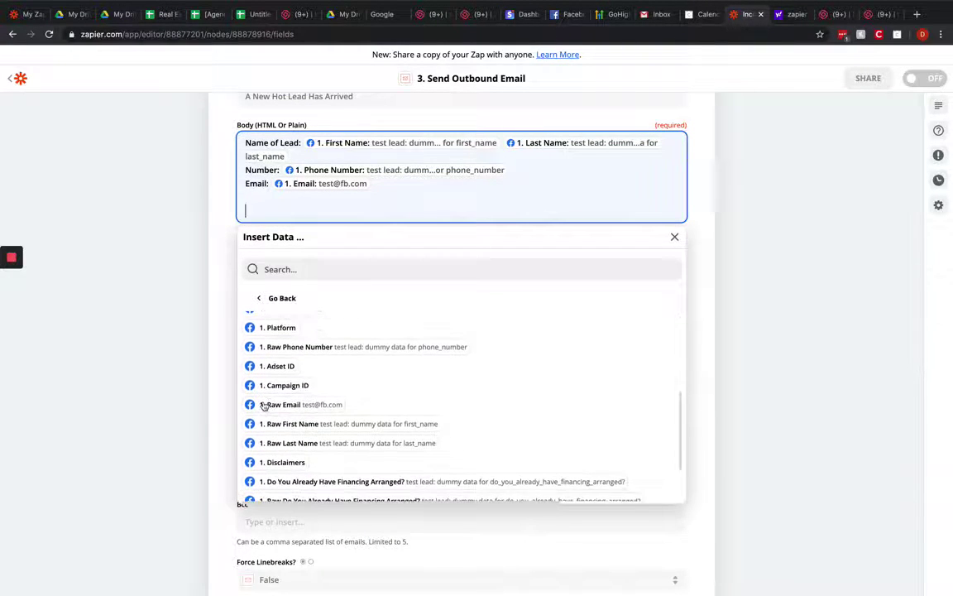
scroll(264, 406, "up", 2)
scroll(264, 404, "up", 3)
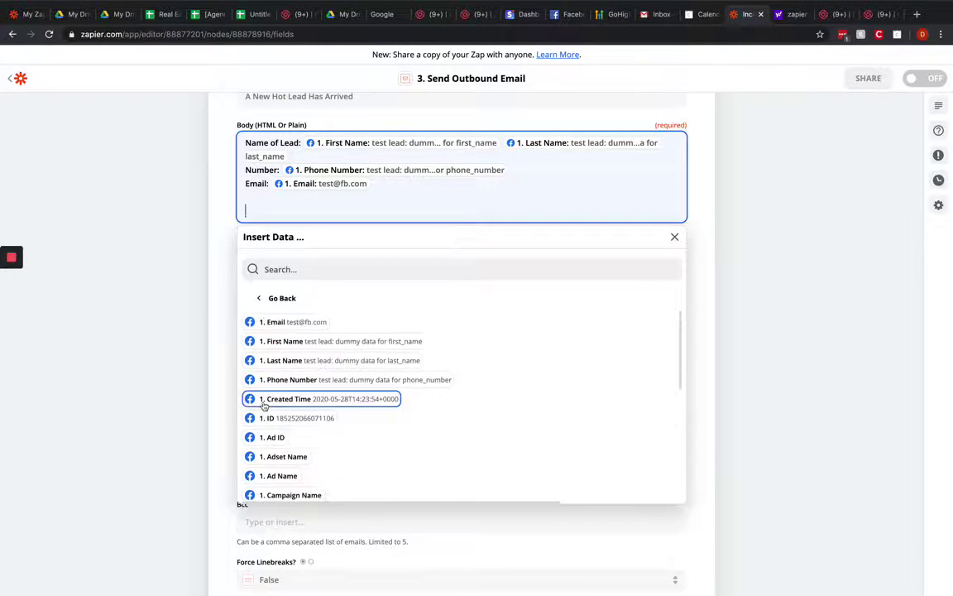
type("Do you ")
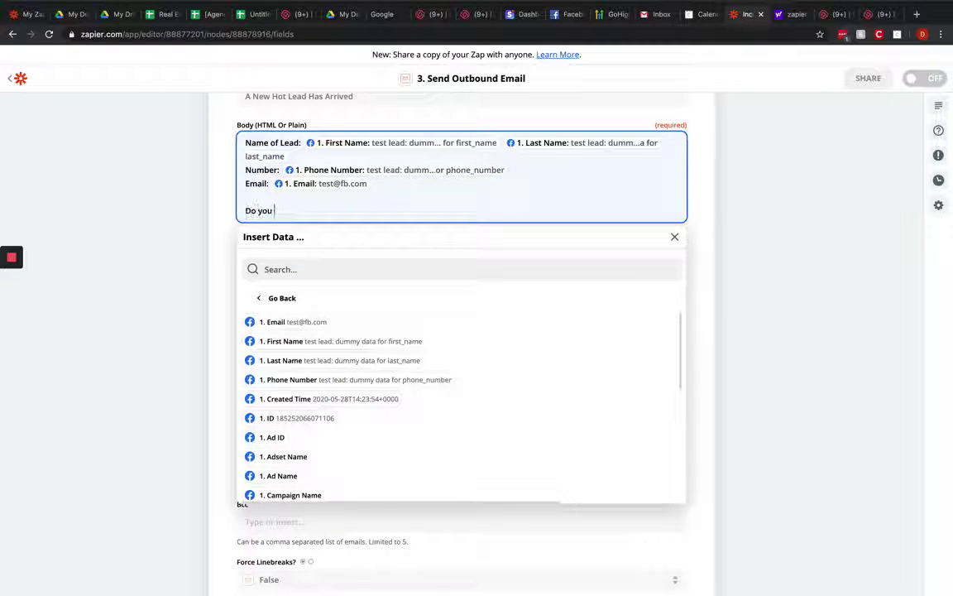
type("have financing")
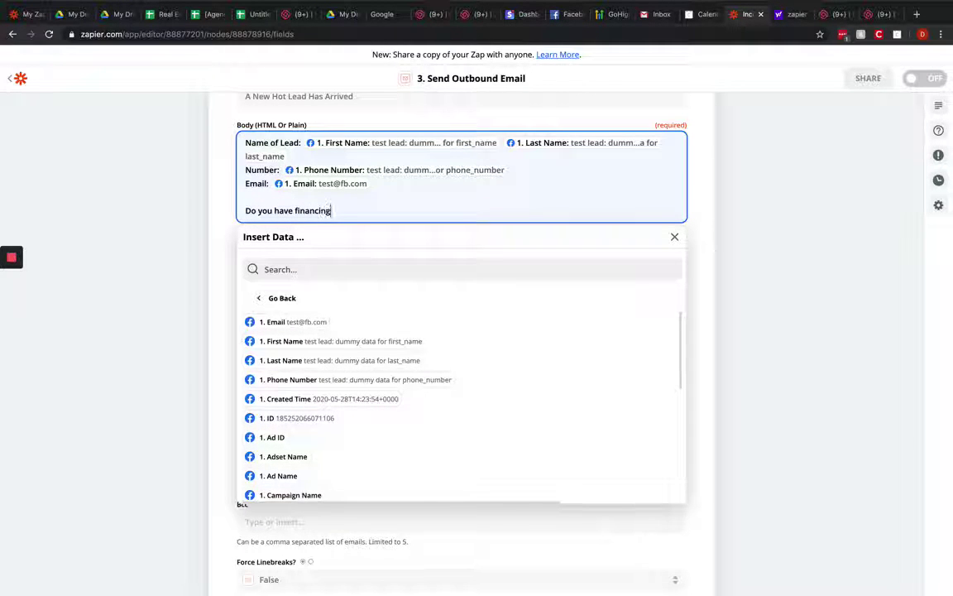
type(" in plac")
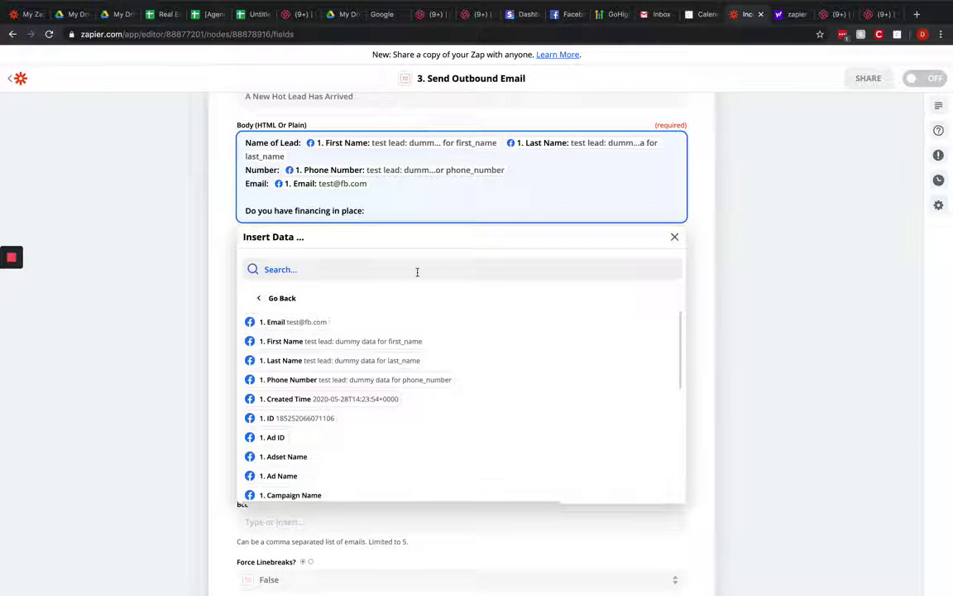
type("e:")
scroll(330, 449, "down", 5)
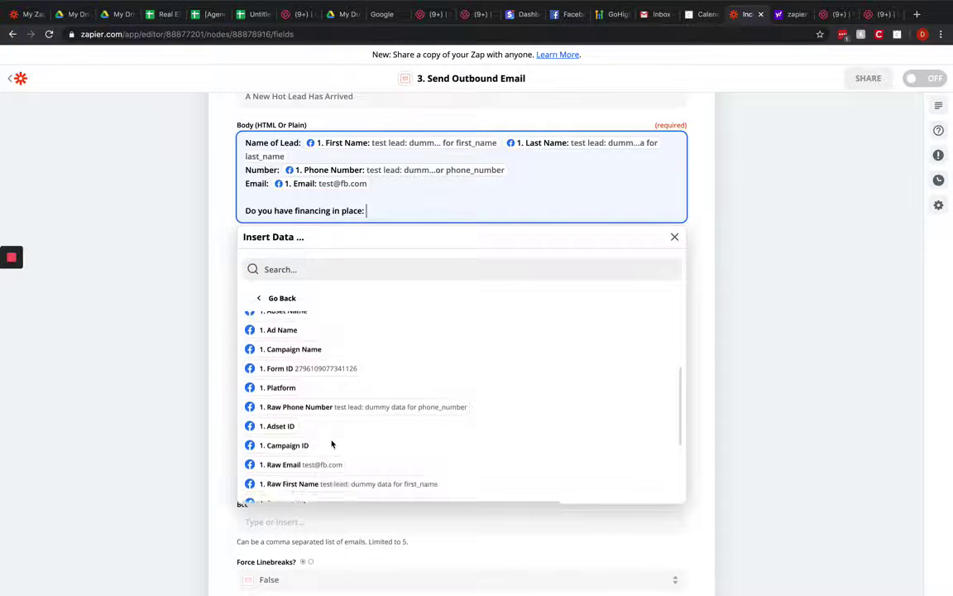
scroll(332, 444, "down", 3)
left_click(341, 423)
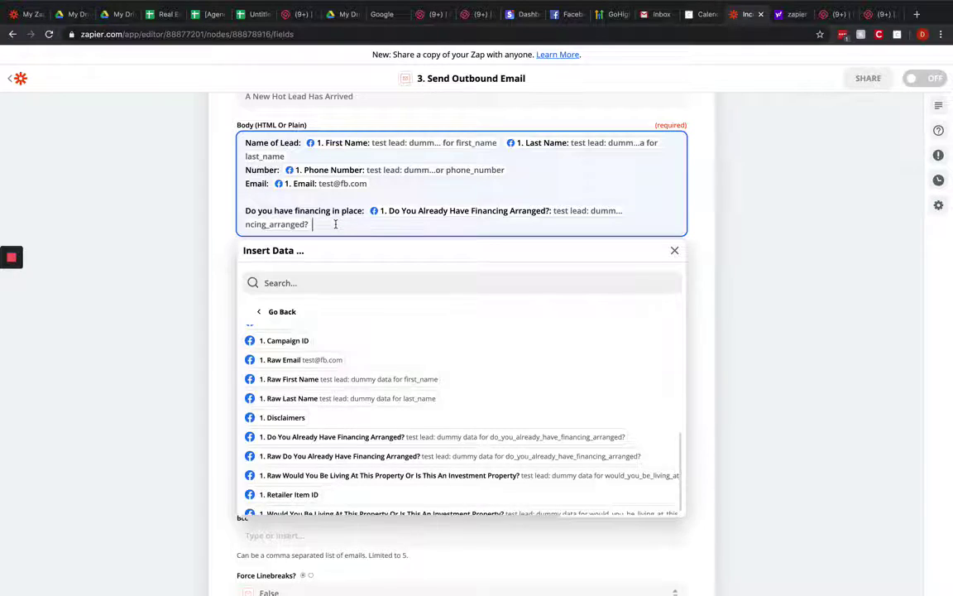
key("Return")
key("Return")
Step: End the body with the line 'Please contact this lead immediately!'
type("Please")
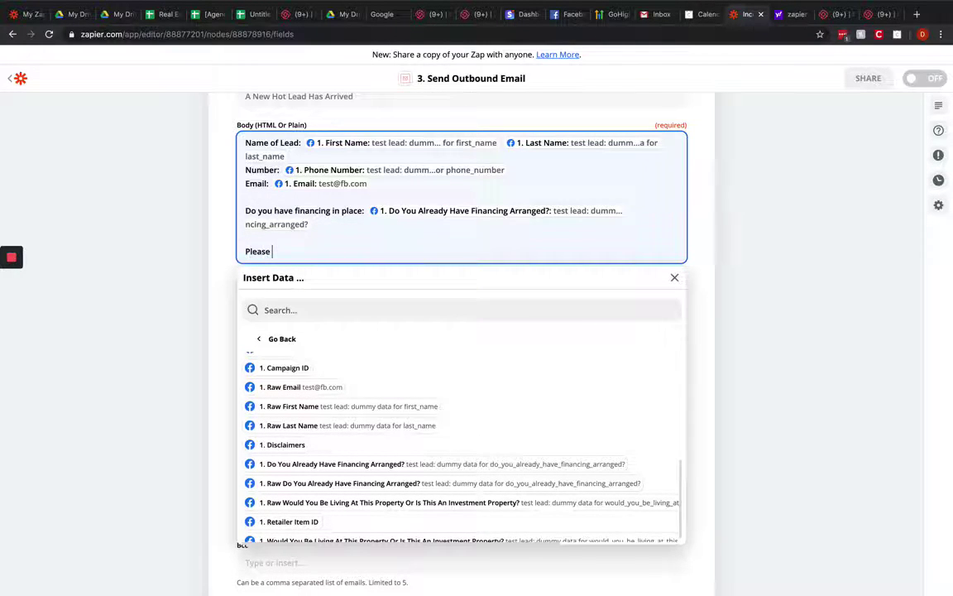
type(" contact this lead i")
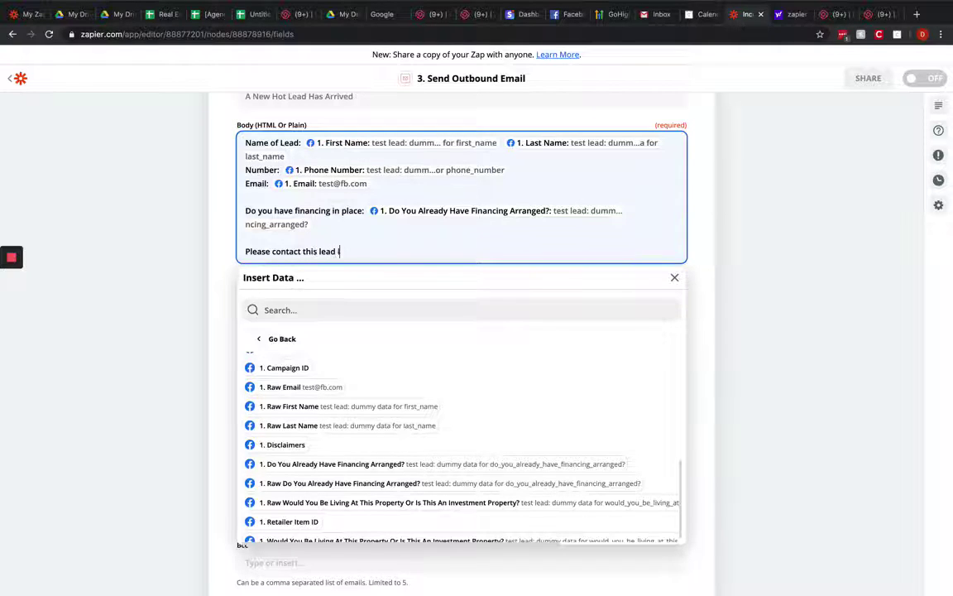
type("mmediatey")
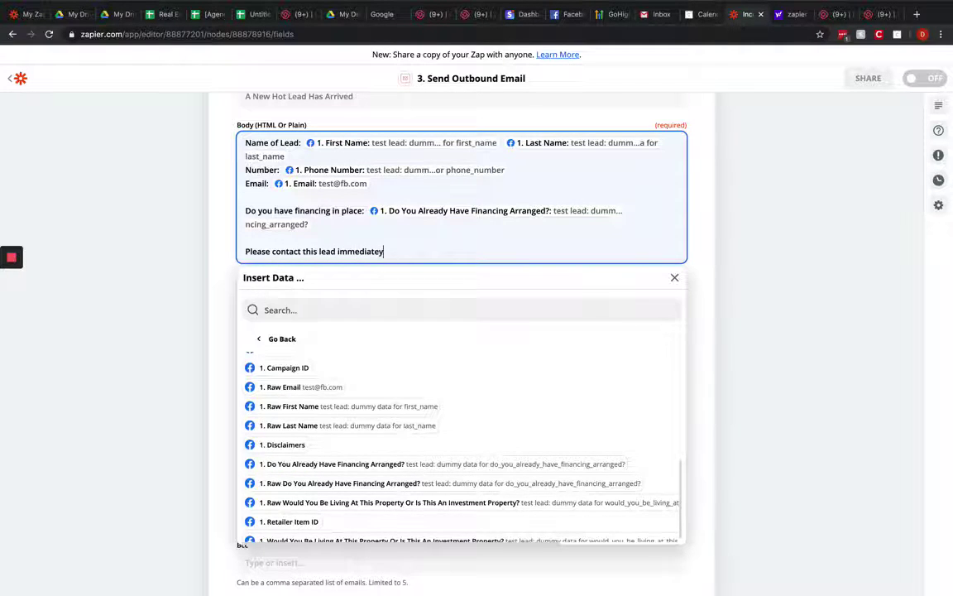
key("BackSpace")
type("ly!")
scroll(652, 275, "up", 2)
left_click(745, 300)
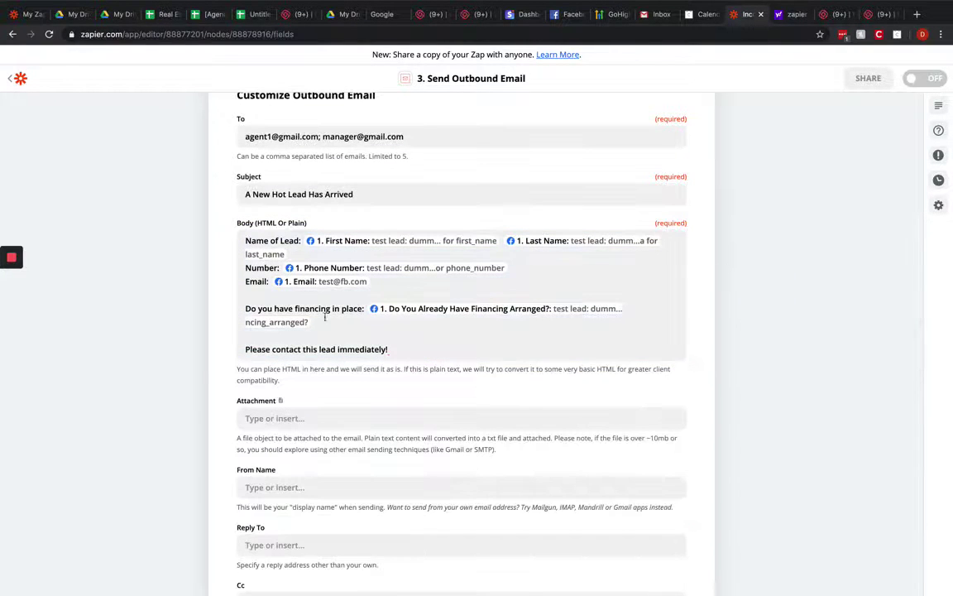
Step: Save the Send Outbound Email settings, skip its test, and finish editing step 3
scroll(272, 202, "up", 2)
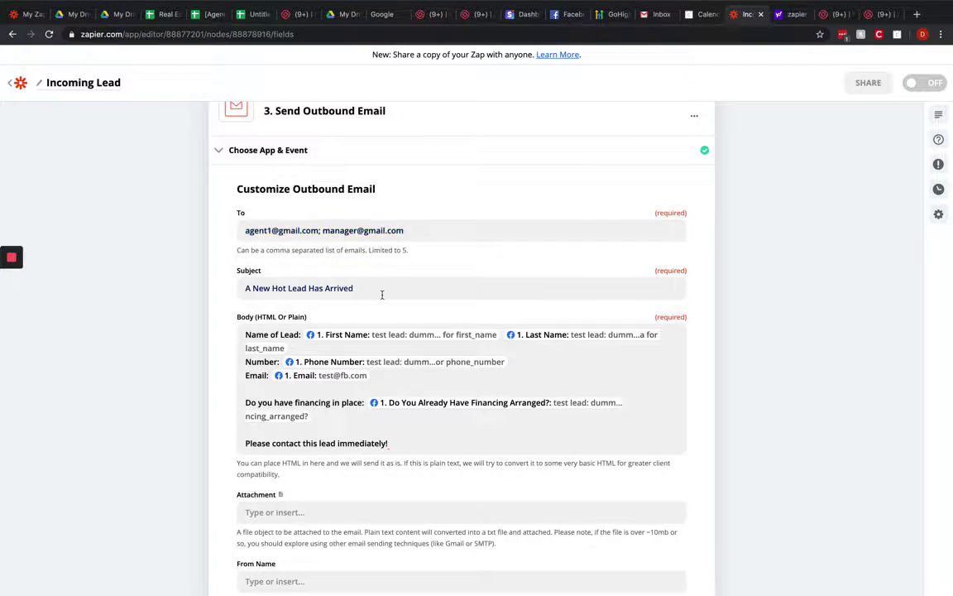
scroll(382, 296, "down", 5)
scroll(382, 299, "down", 1)
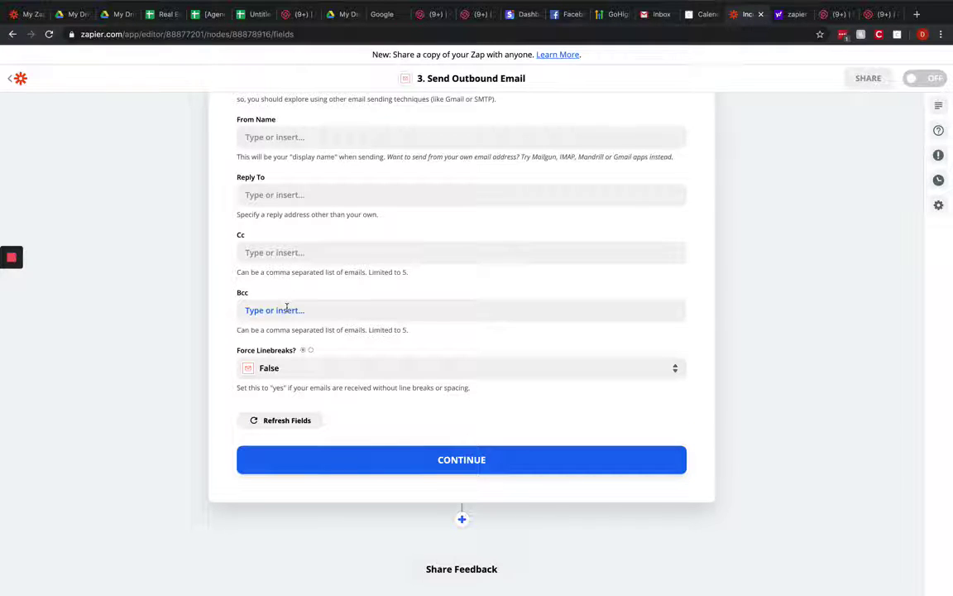
left_click(476, 466)
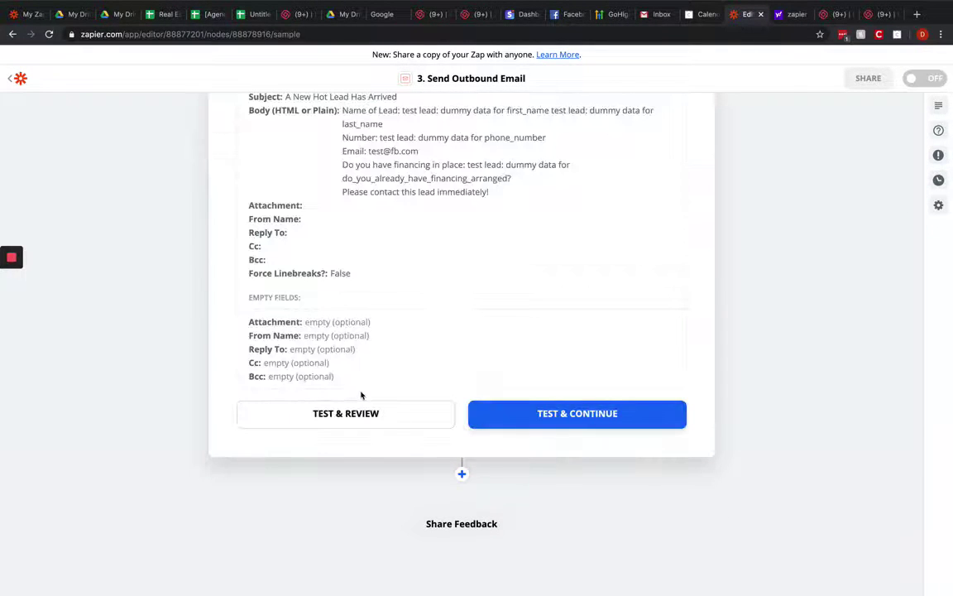
scroll(430, 348, "up", 5)
left_click(667, 320)
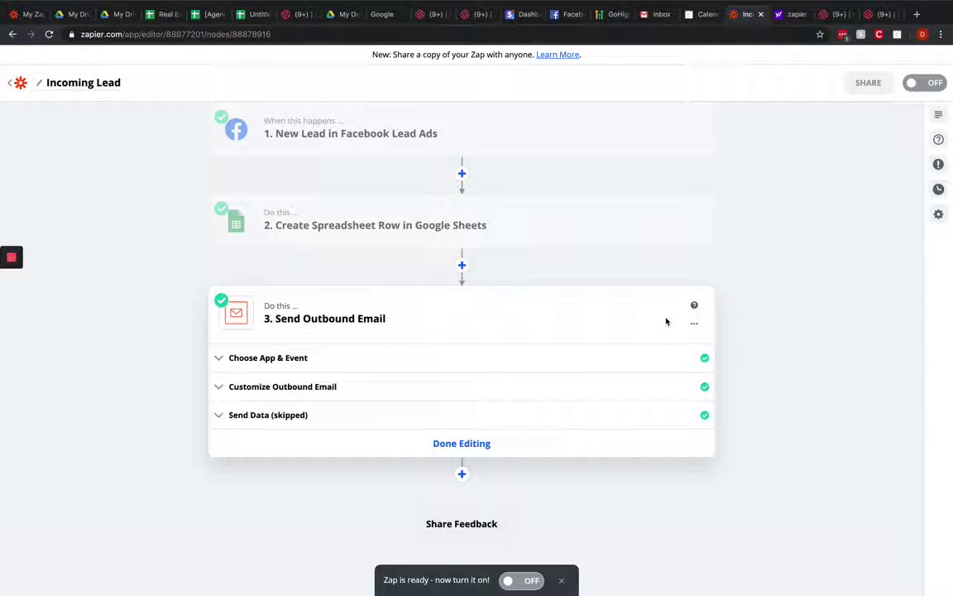
left_click(467, 443)
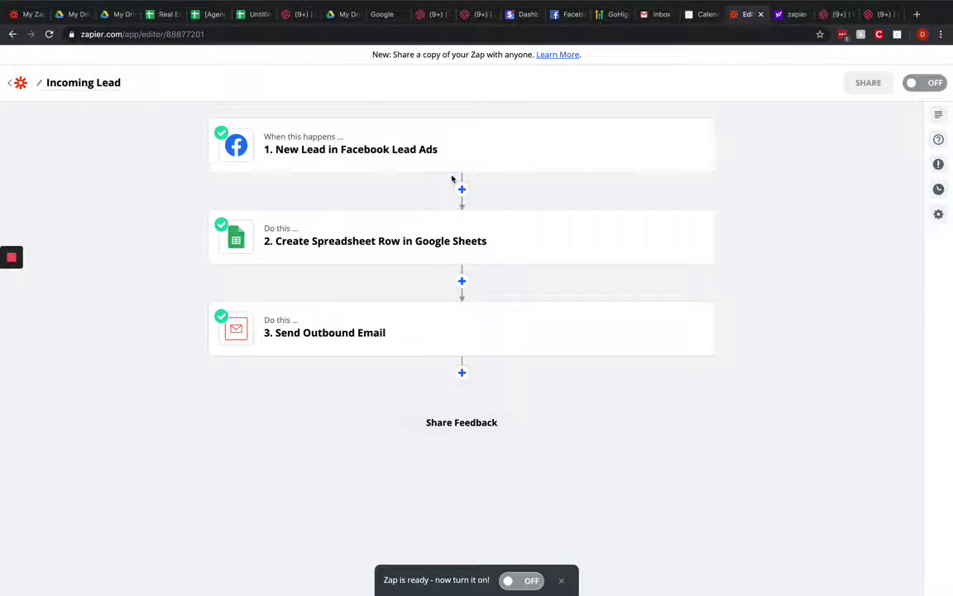
Step: Switch the Zap on and append ' - Buyer Campaigns' to the 'Incoming Lead' title
left_click(936, 81)
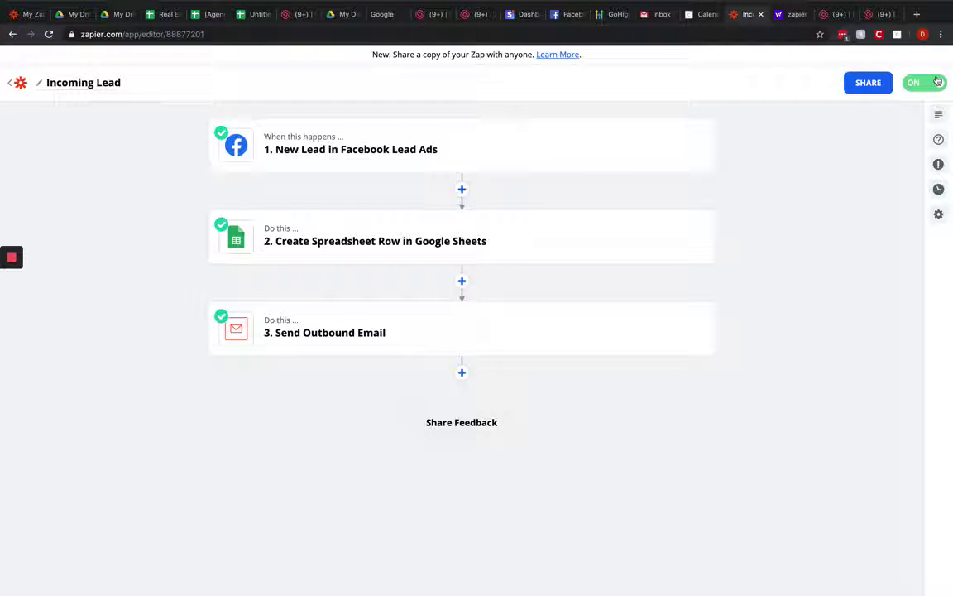
left_click(58, 82)
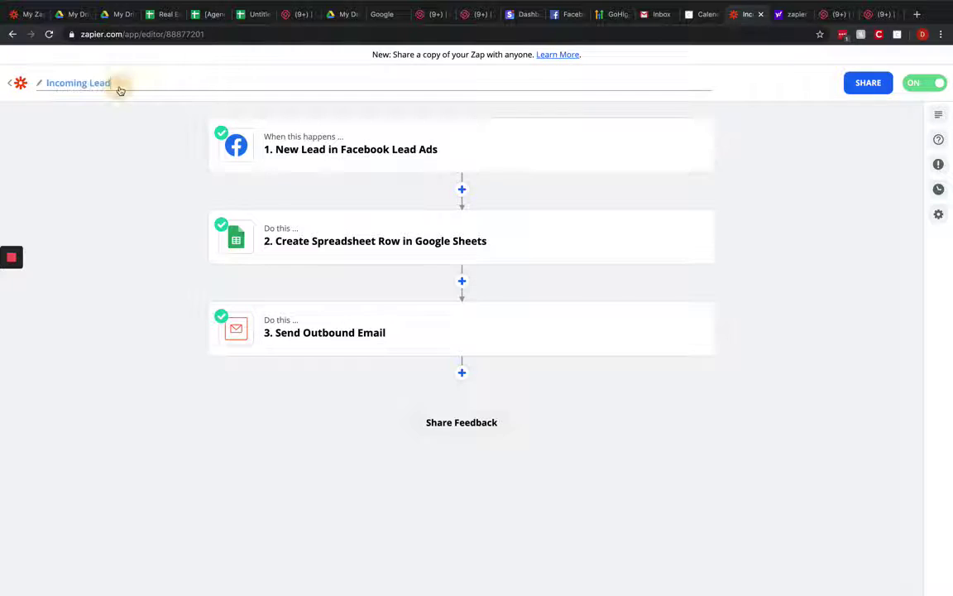
type("- Buyer Campaing")
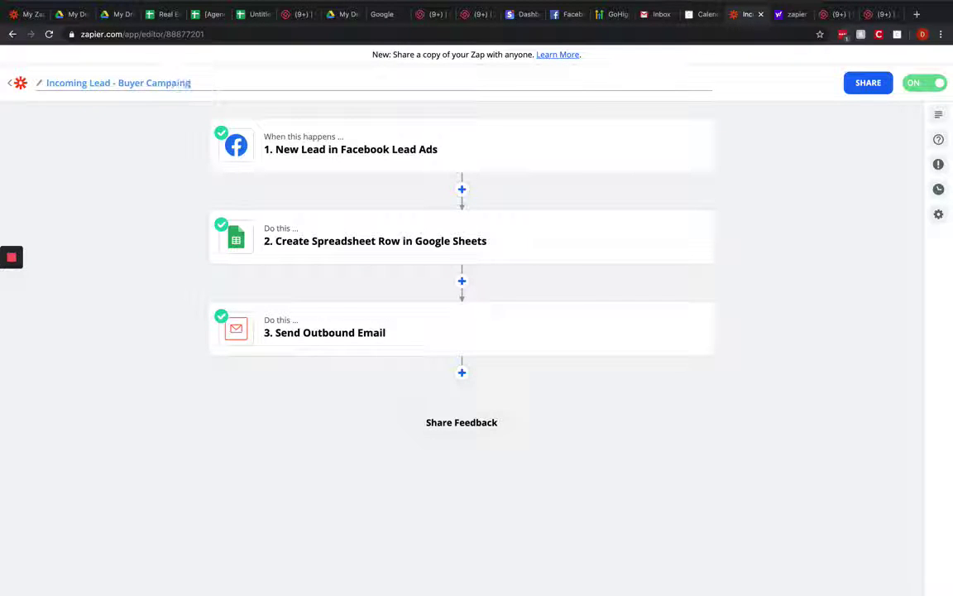
type("s")
key("BackSpace")
key("BackSpace")
key("BackSpace")
type("gns")
left_click(104, 206)
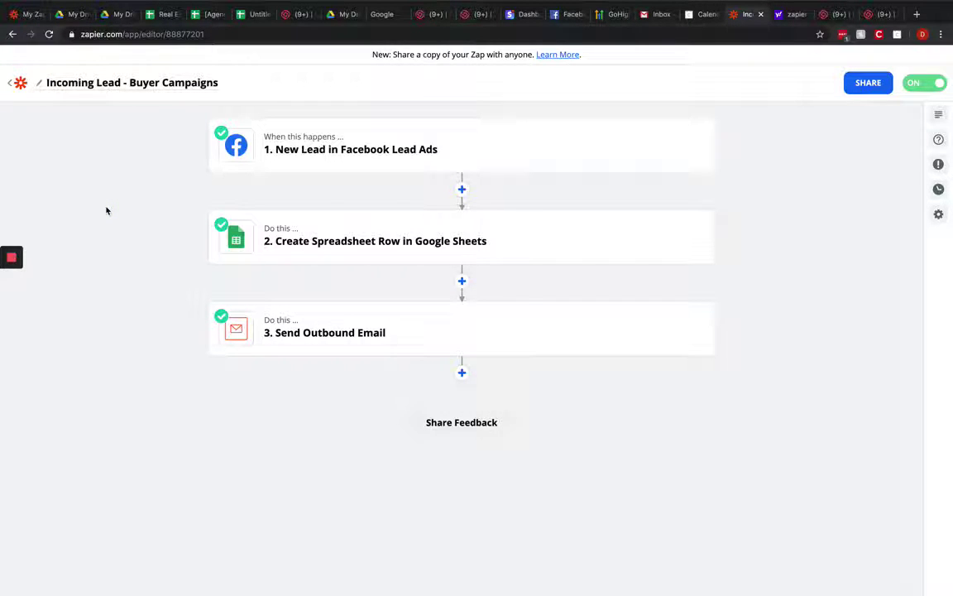
mouse_move(376, 160)
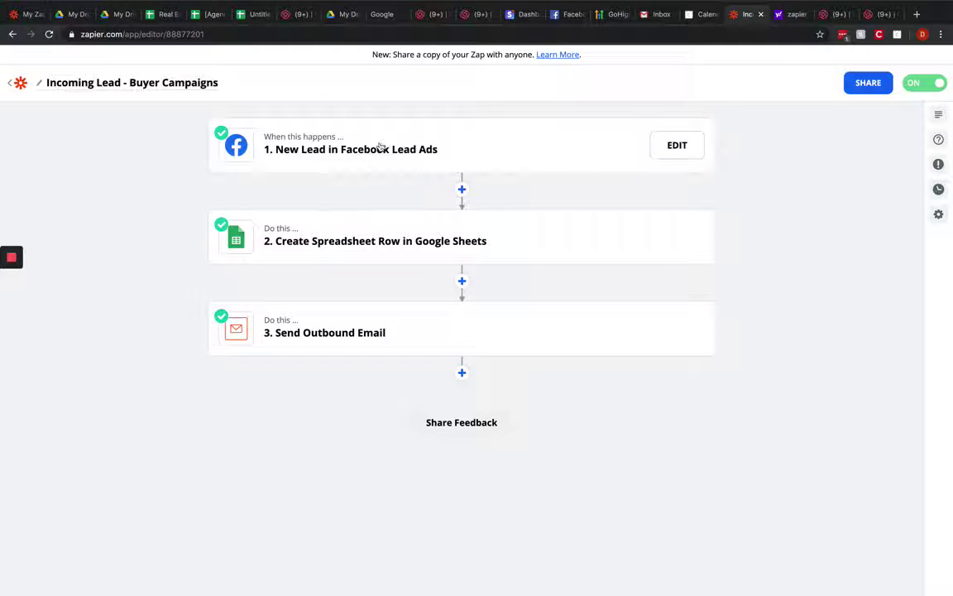
Step: Add a fourth step using the SMS by Zapier app with the Send SMS event
mouse_move(339, 334)
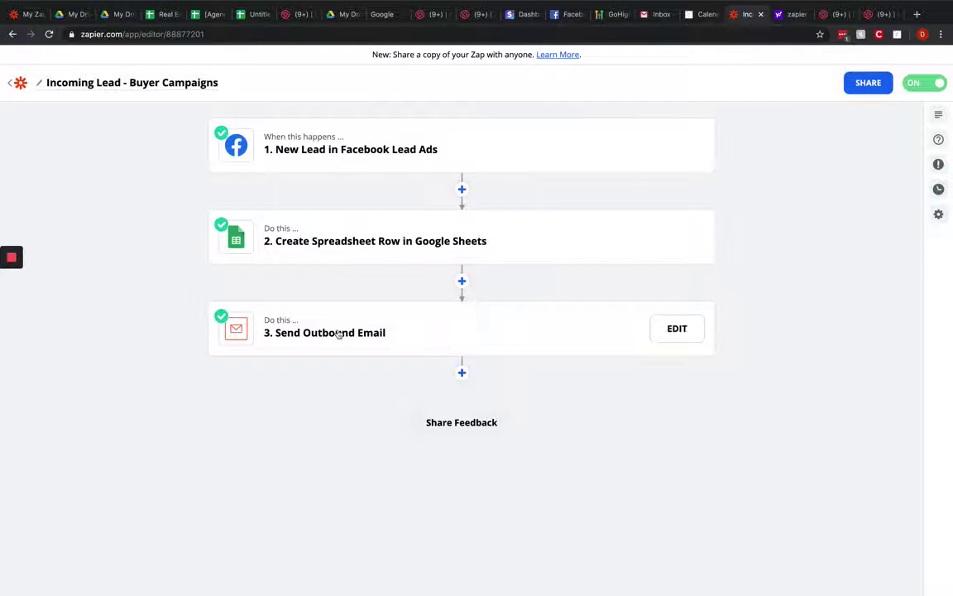
mouse_move(339, 245)
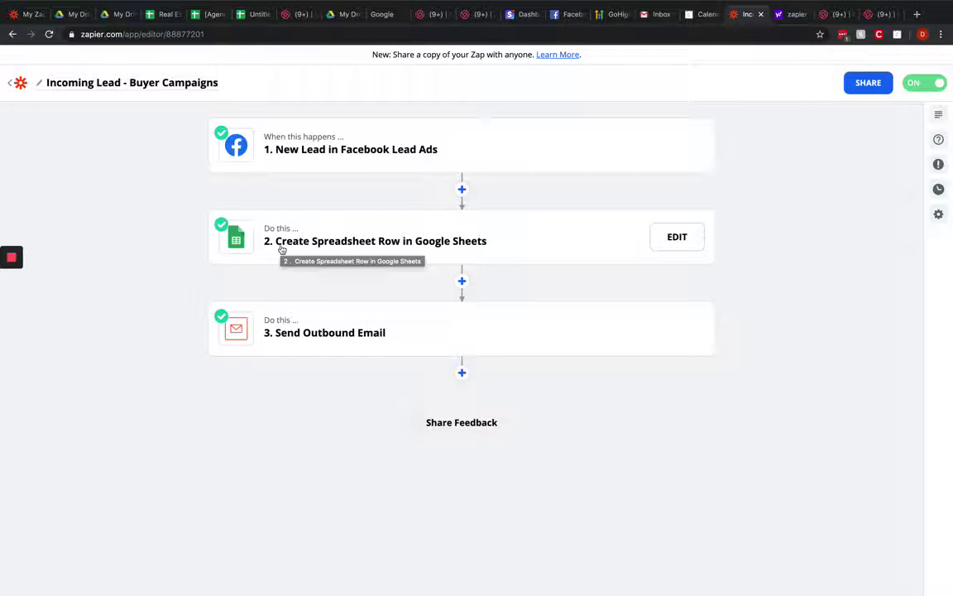
left_click(461, 372)
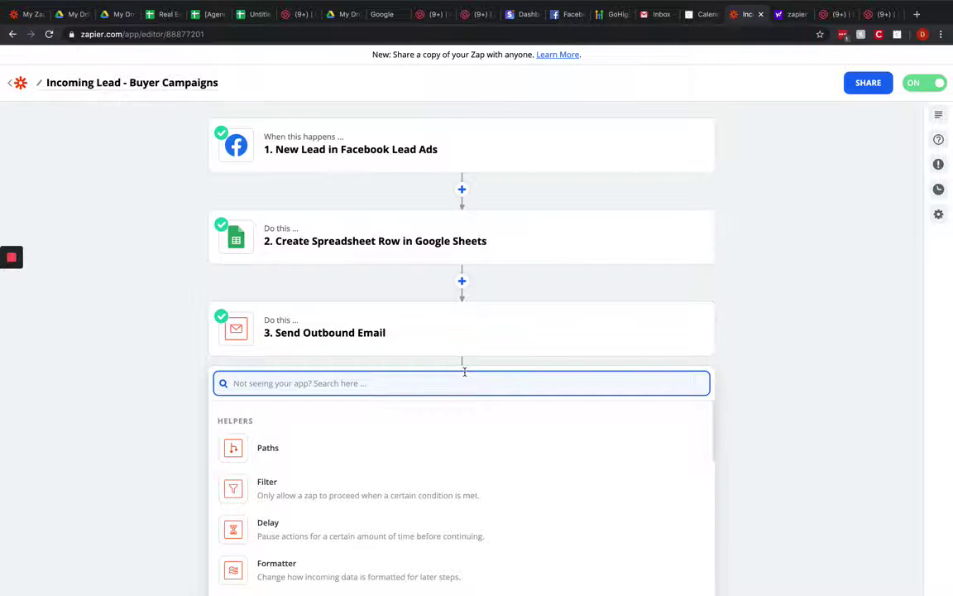
type("sms")
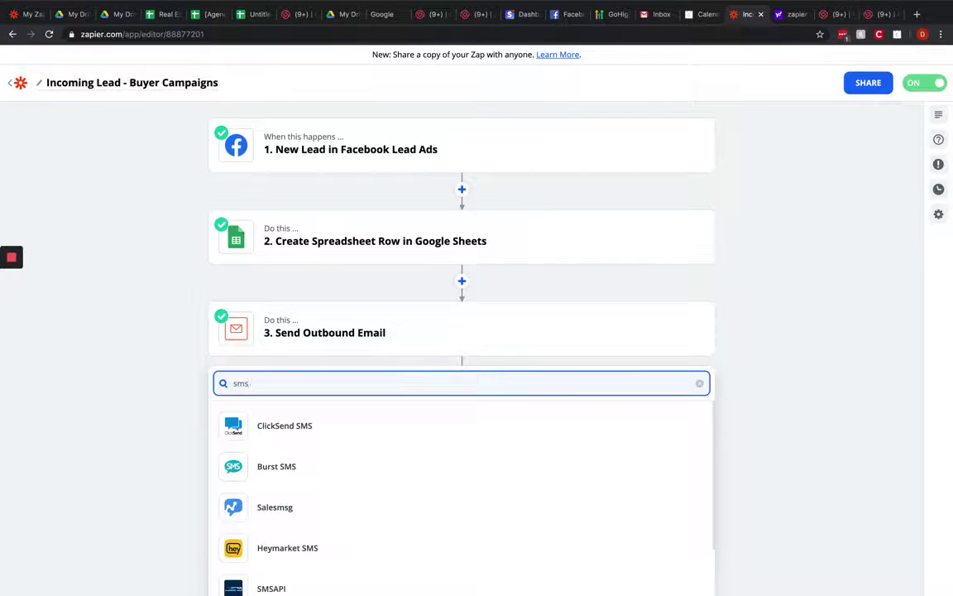
type(" by")
left_click(362, 427)
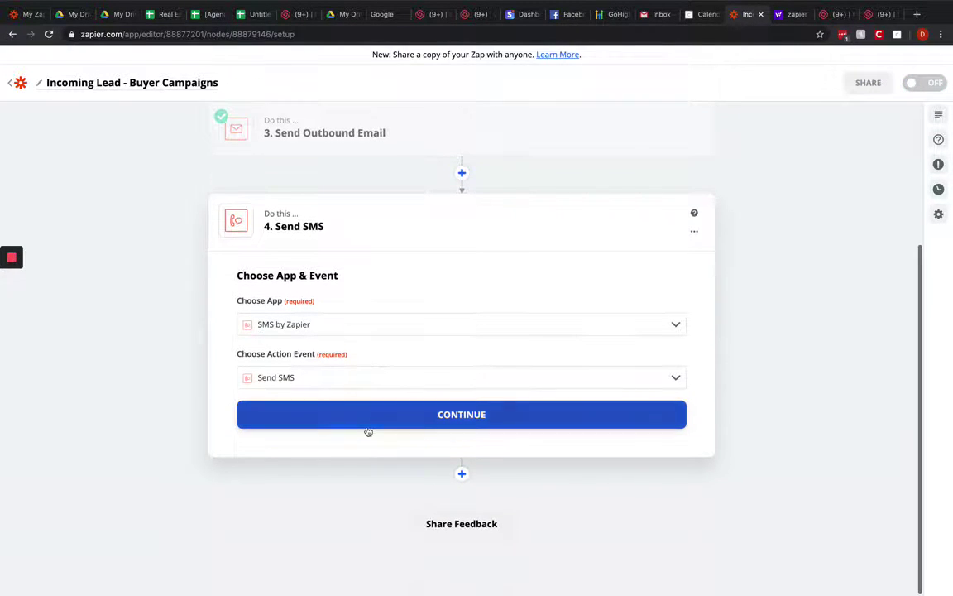
left_click(347, 414)
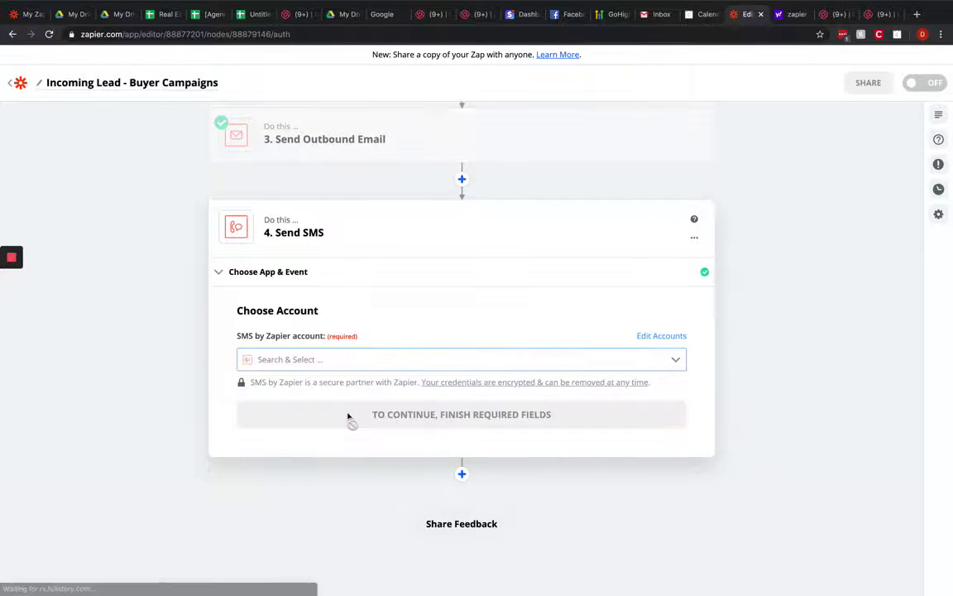
Step: Connect the first saved SMS by Zapier account (SMS #4) to the step
left_click(329, 359)
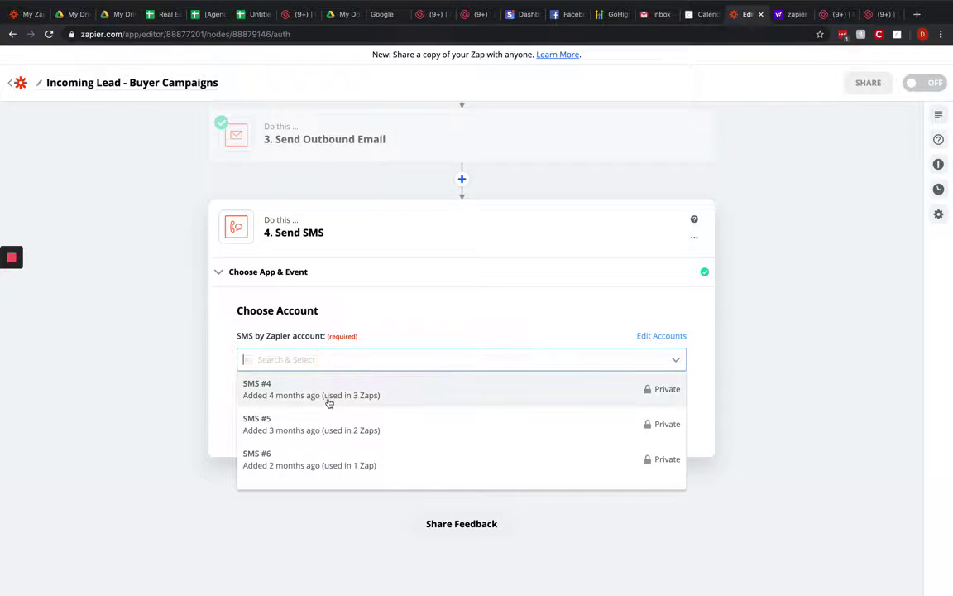
left_click(330, 398)
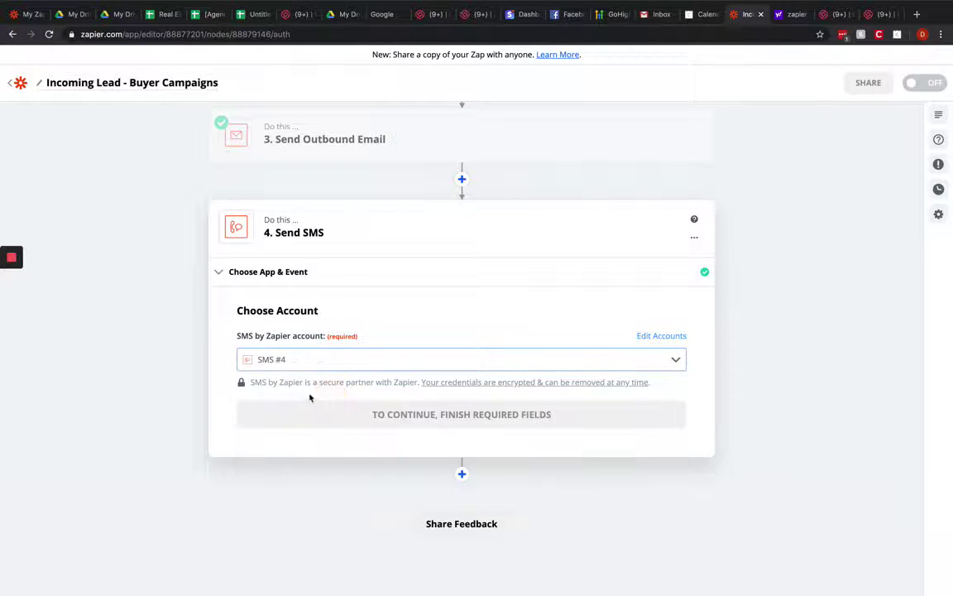
left_click(339, 411)
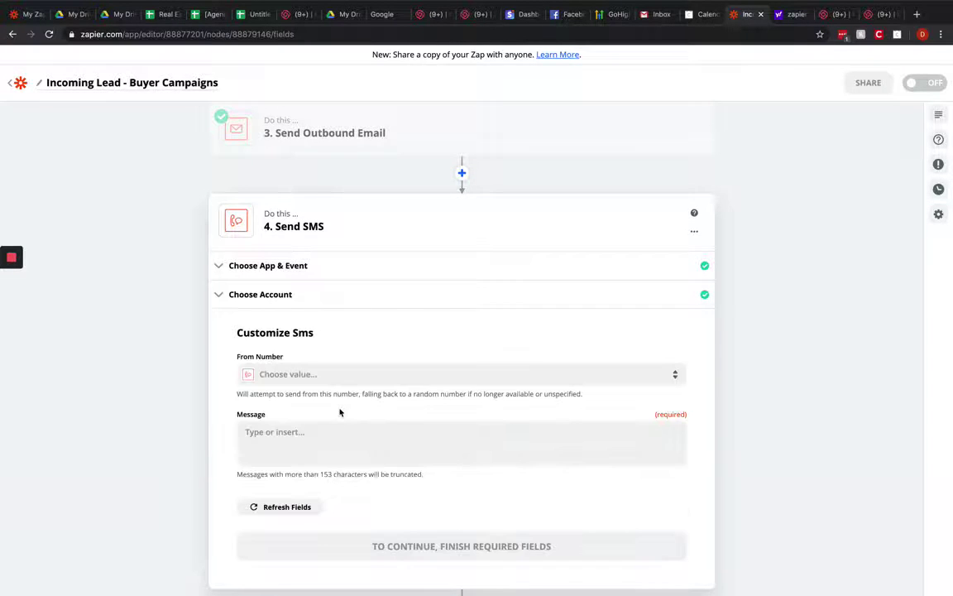
Step: Set the SMS From Number to Random
scroll(334, 323, "down", 3)
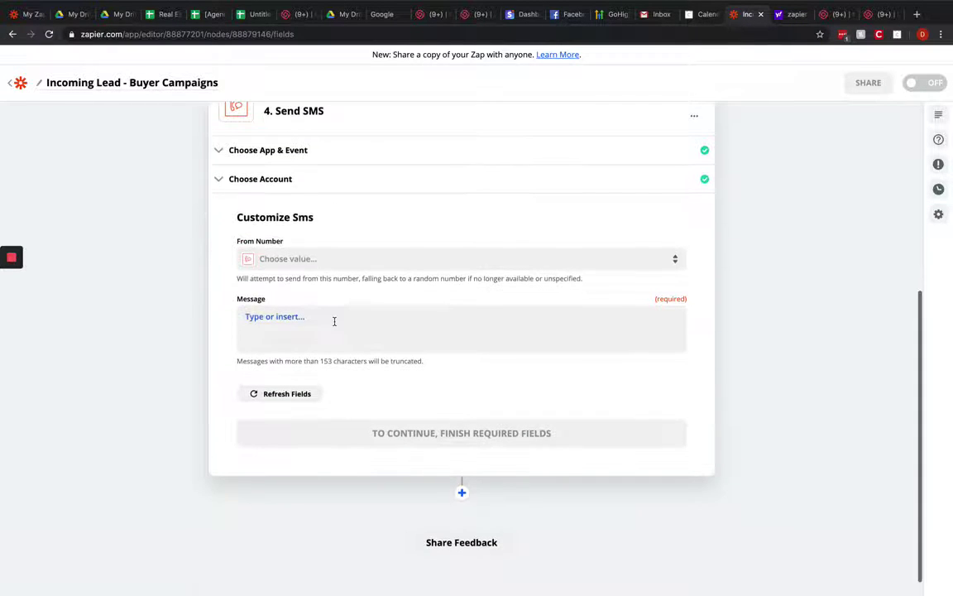
left_click(334, 259)
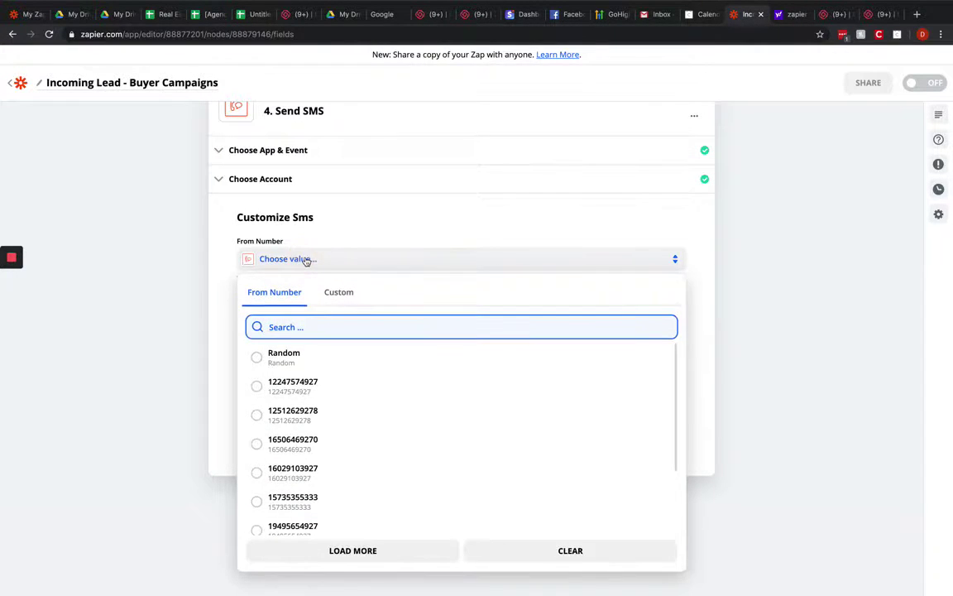
left_click(213, 283)
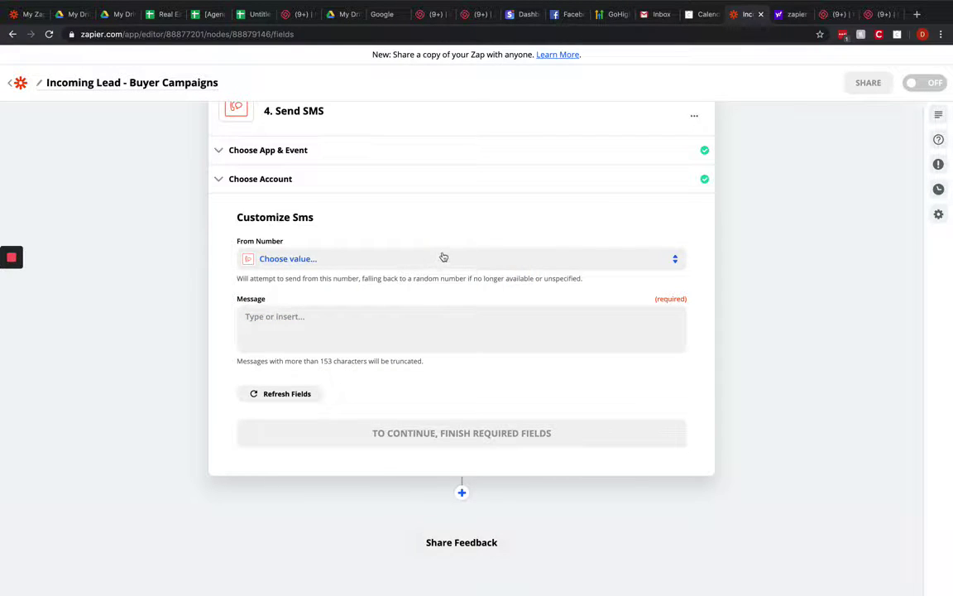
left_click(444, 257)
left_click(395, 361)
left_click(352, 336)
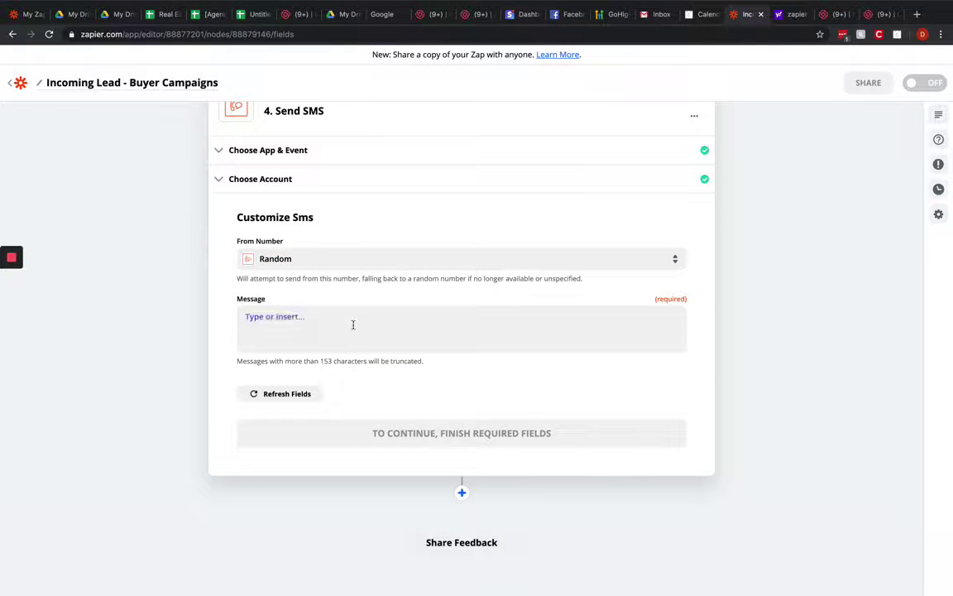
Step: Write 'Hi there, please contact [First Name] on the following: [Phone Number].' as the SMS message
left_click(353, 325)
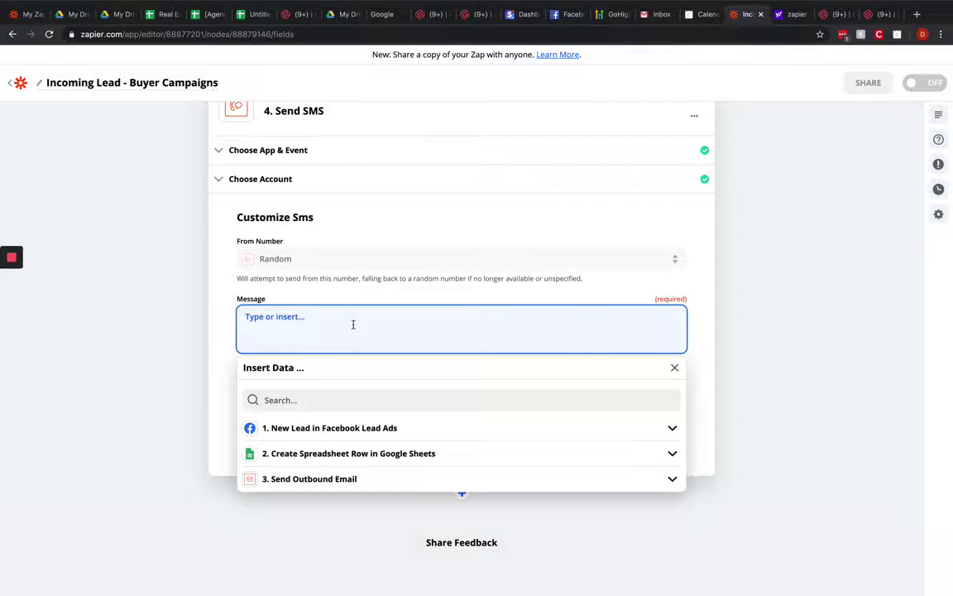
type("Hi there, please contact")
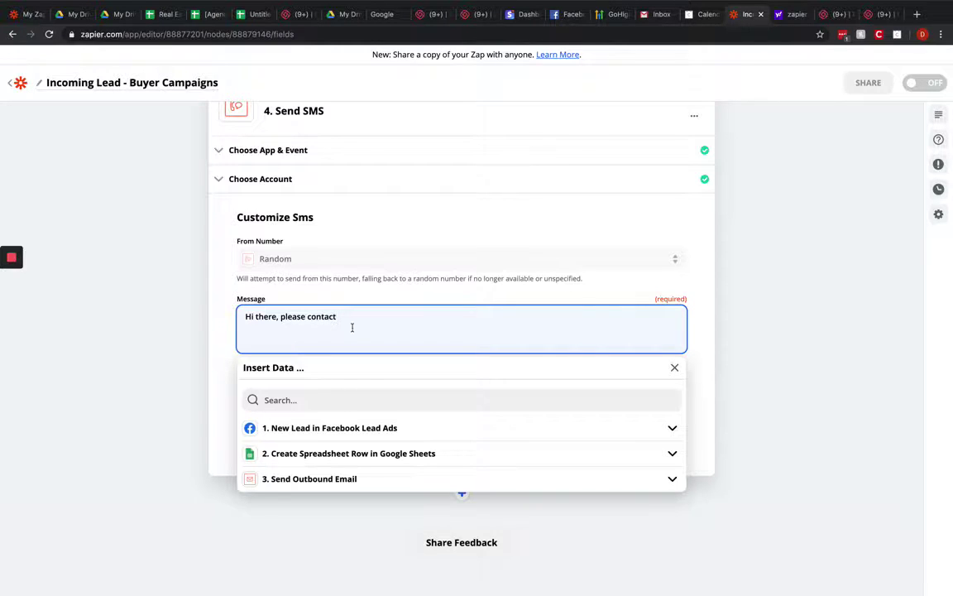
left_click(311, 428)
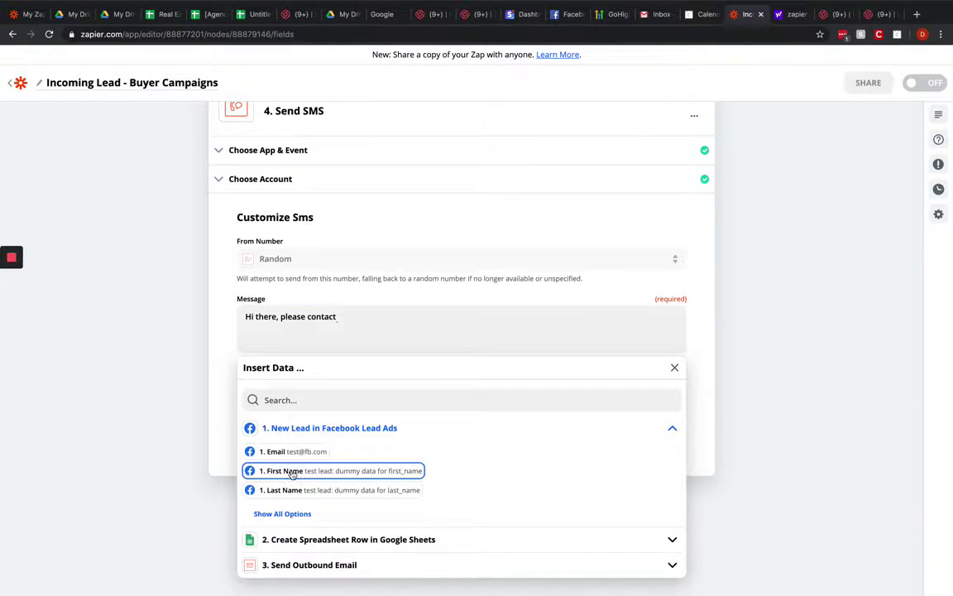
left_click(292, 471)
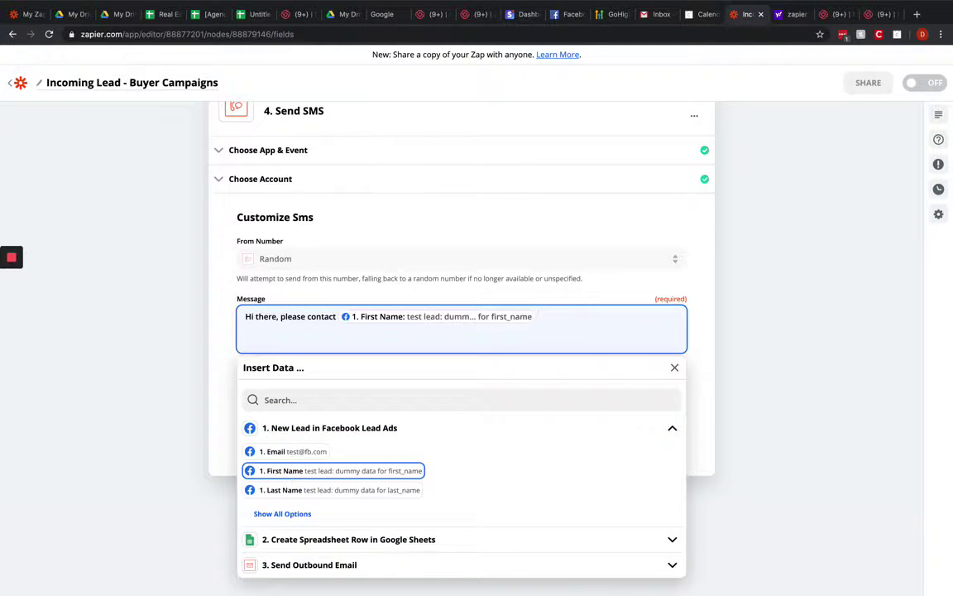
type("on the following:")
left_click(293, 513)
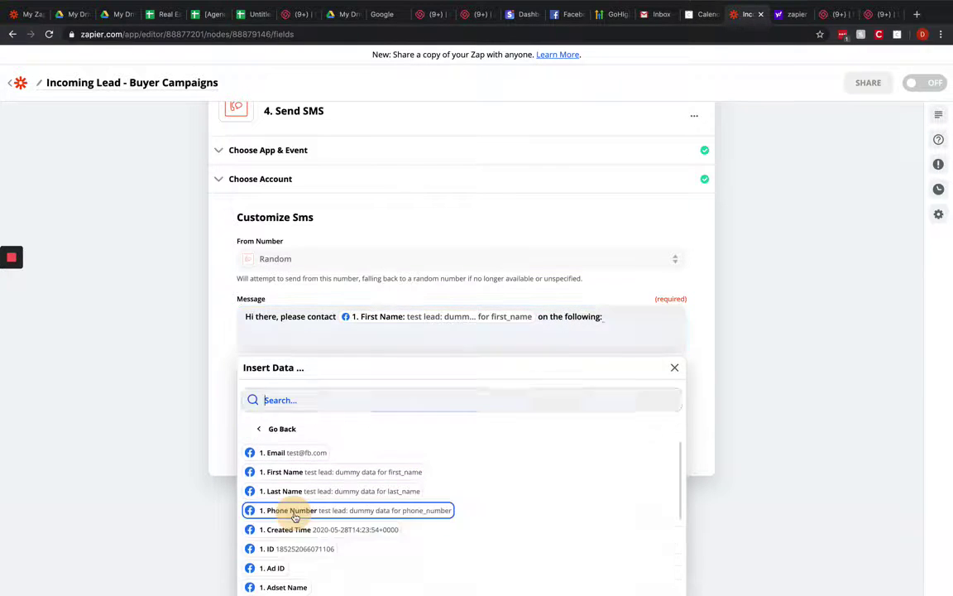
left_click(308, 510)
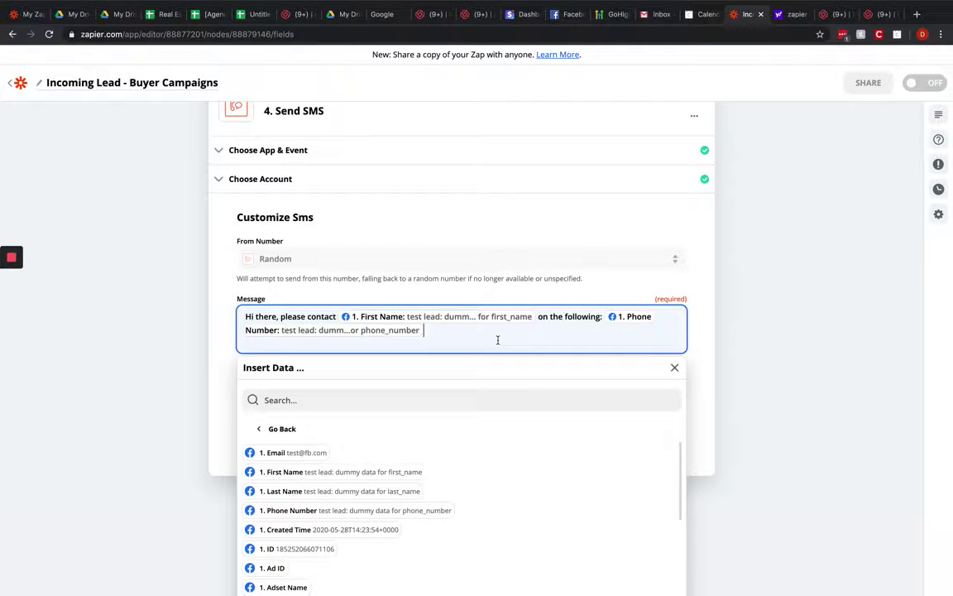
type(".")
key("Return")
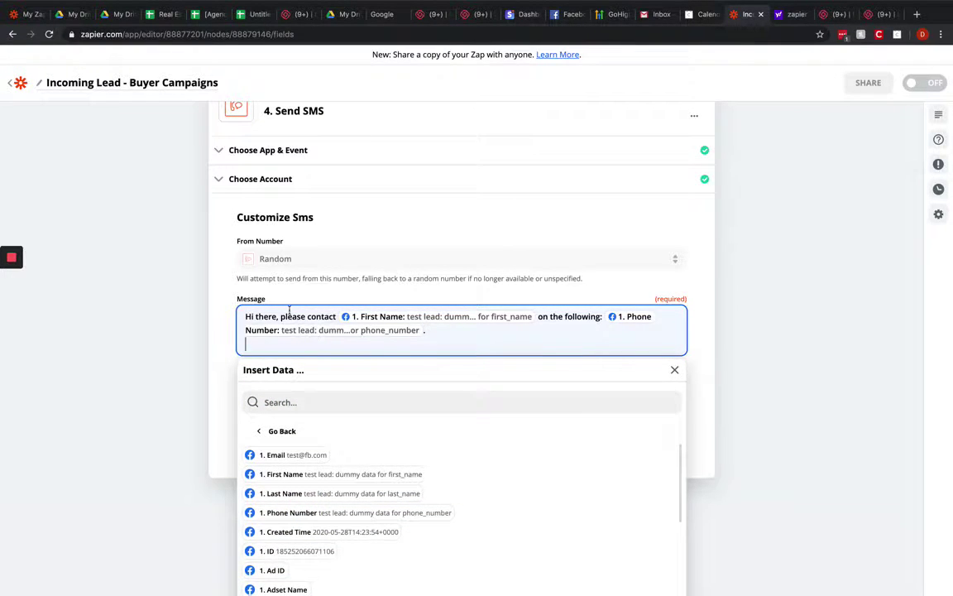
Step: Insert 'you have a hot lead,' after 'Hi there,' and 'immediately' after the First Name
left_click(281, 315)
type("you have a ")
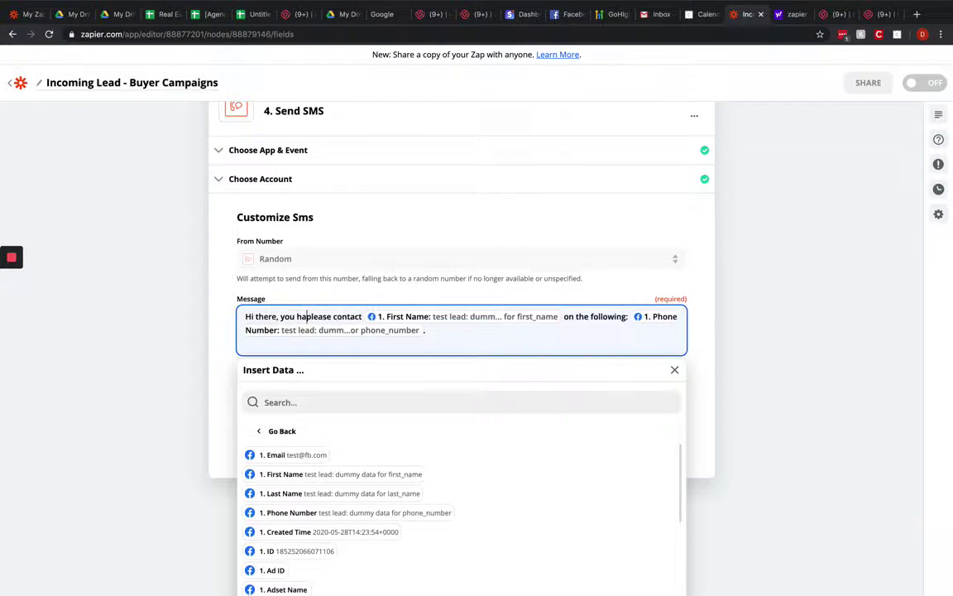
type("hot lead")
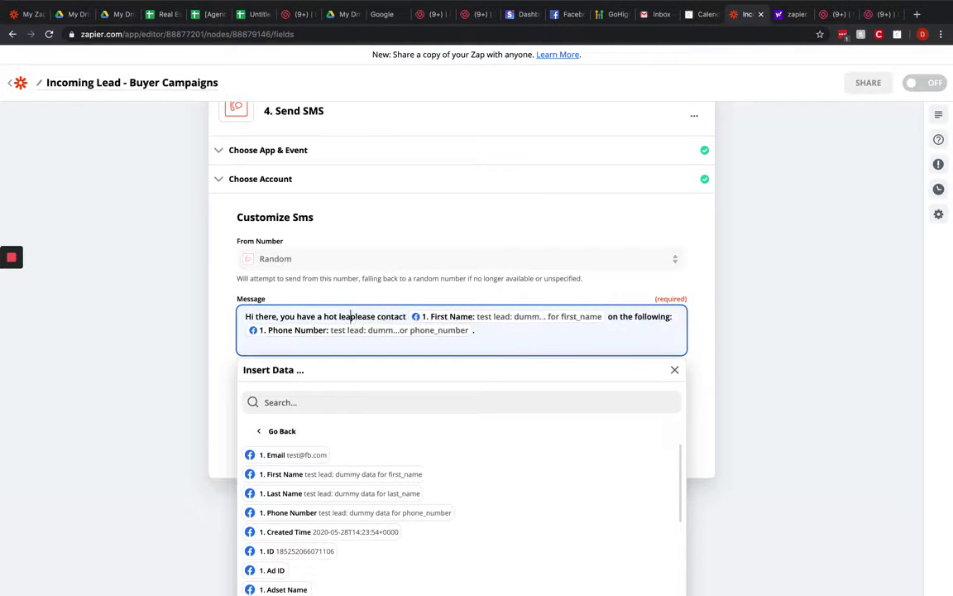
type(",")
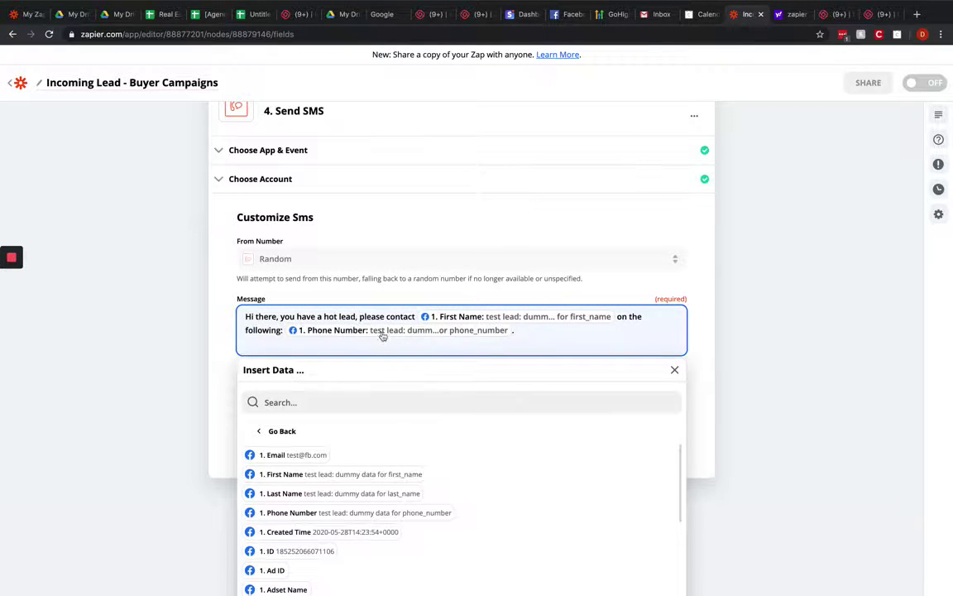
left_click(415, 315)
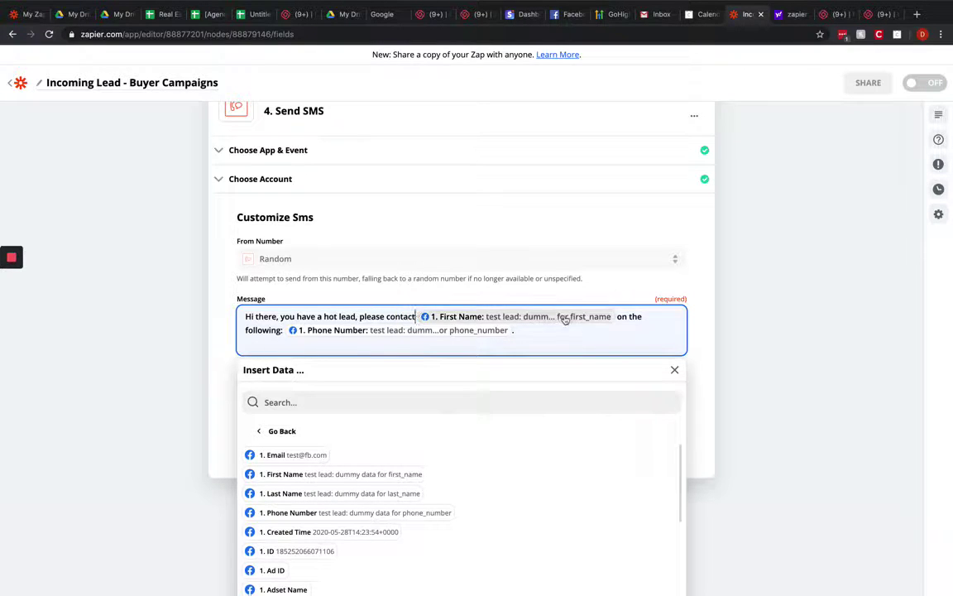
left_click(617, 316)
type("immeda")
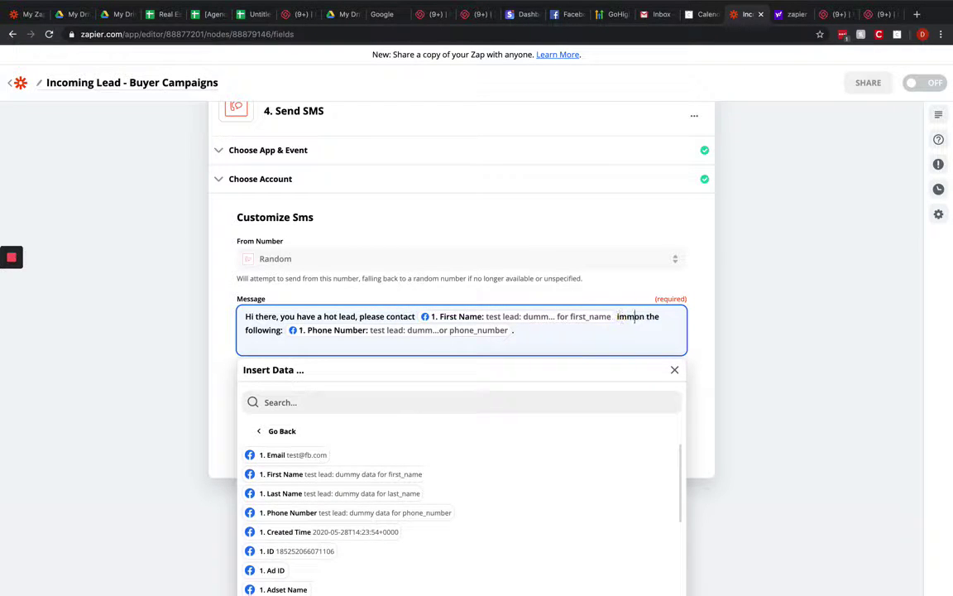
key("BackSpace")
type("iately")
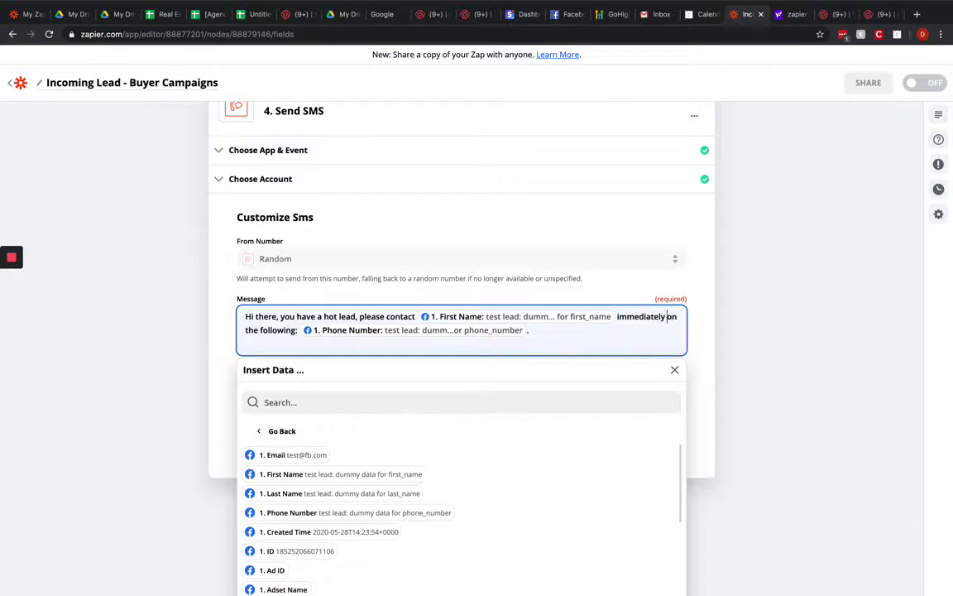
left_click(547, 337)
left_click(161, 372)
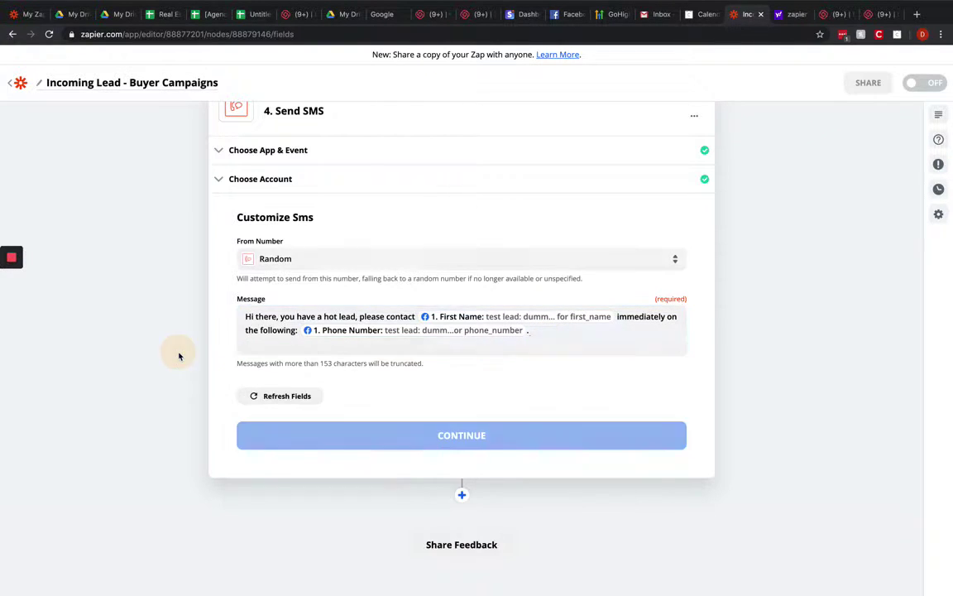
Step: Test the Send SMS step, finish editing it, and switch the Zap on from the ready toast
left_click(451, 437)
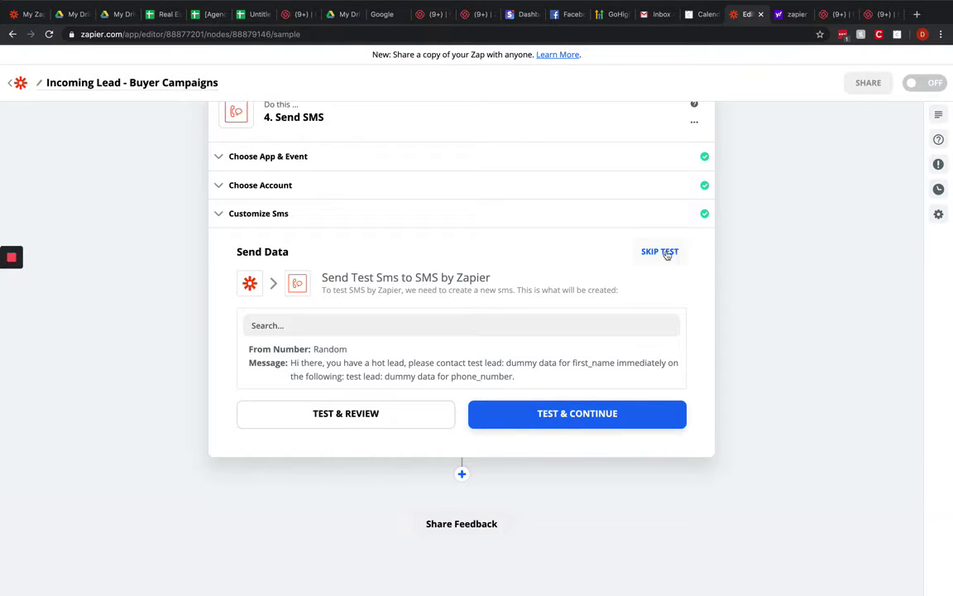
left_click(592, 418)
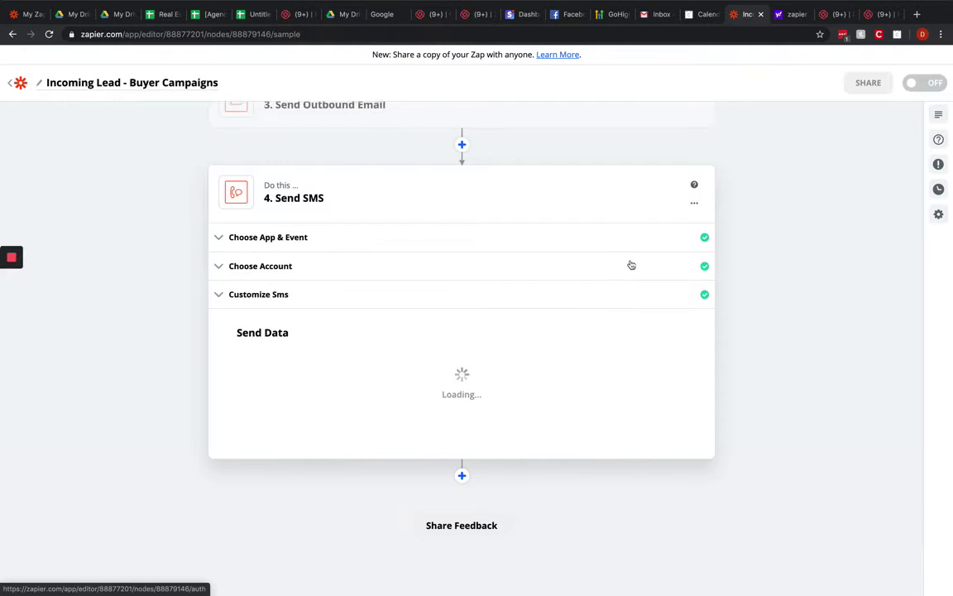
scroll(630, 265, "up", 4)
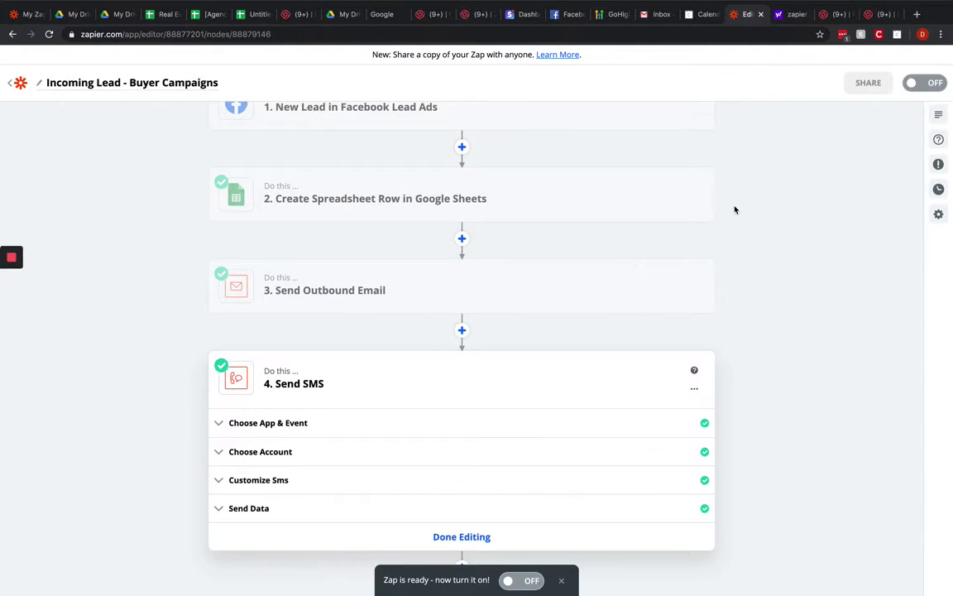
left_click(480, 537)
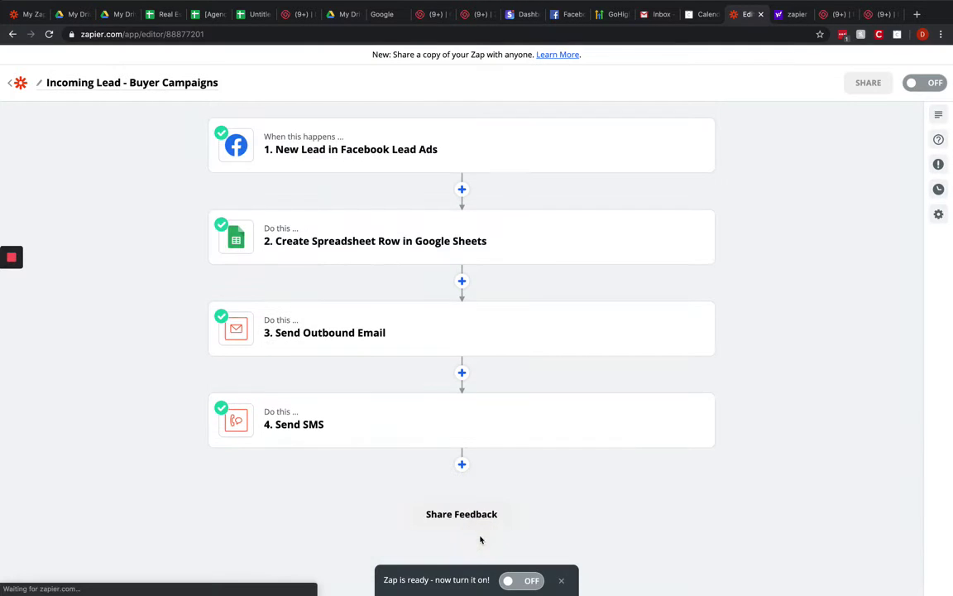
left_click(529, 585)
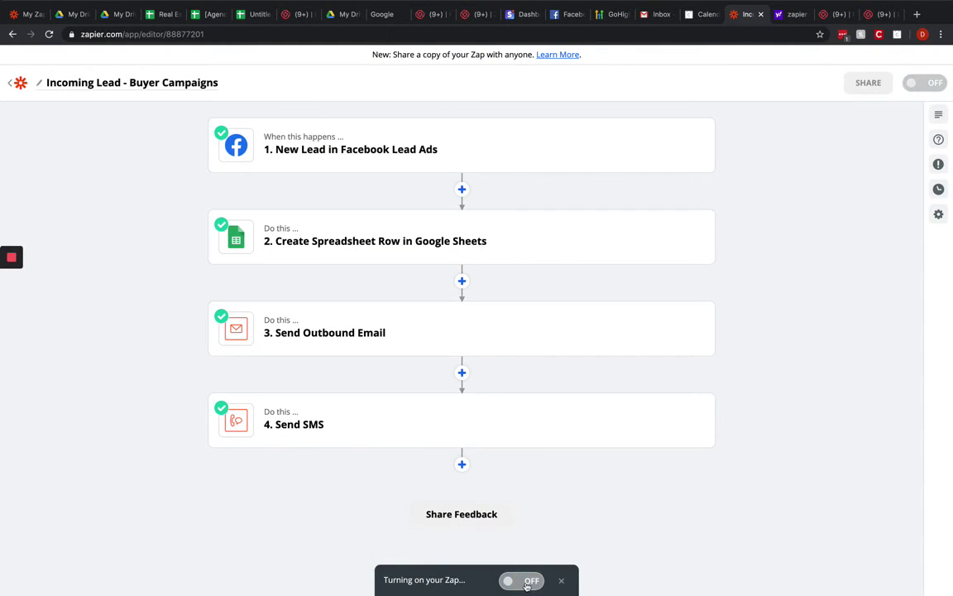